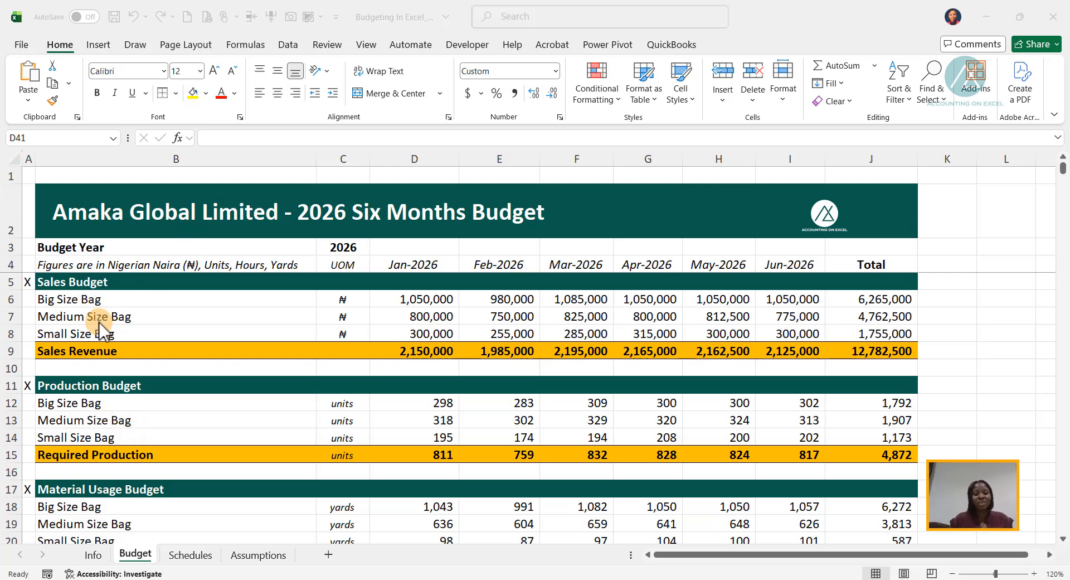
- Review the Budget sheet from the Sales Budget down to the empty Manufacturing Overhead Budget section
{"action": "scroll", "coordinate": [100, 329], "scroll_direction": "down", "scroll_amount": 2}
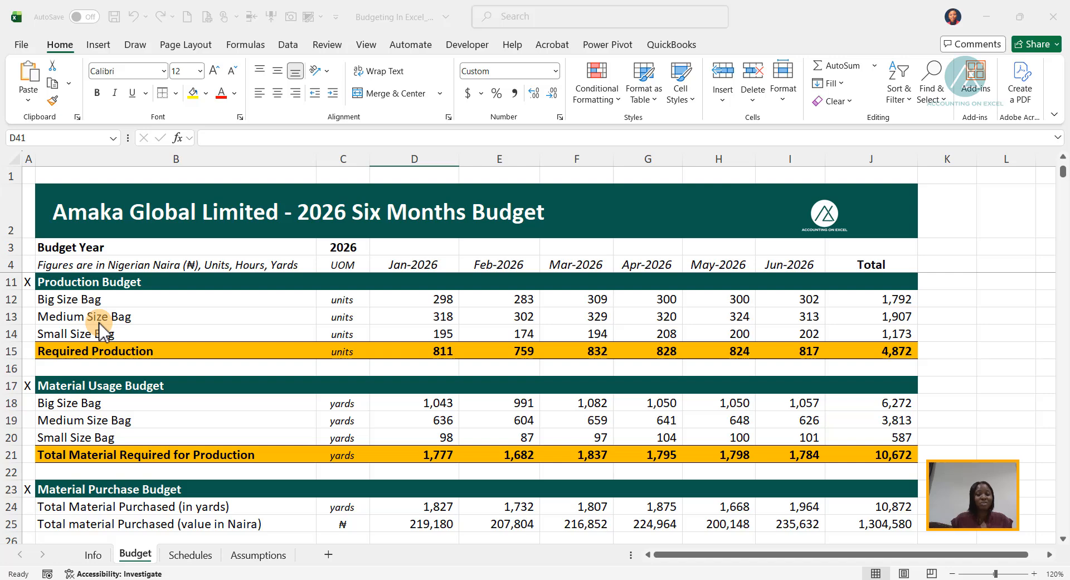
{"action": "scroll", "coordinate": [92, 360], "scroll_direction": "down", "scroll_amount": 1}
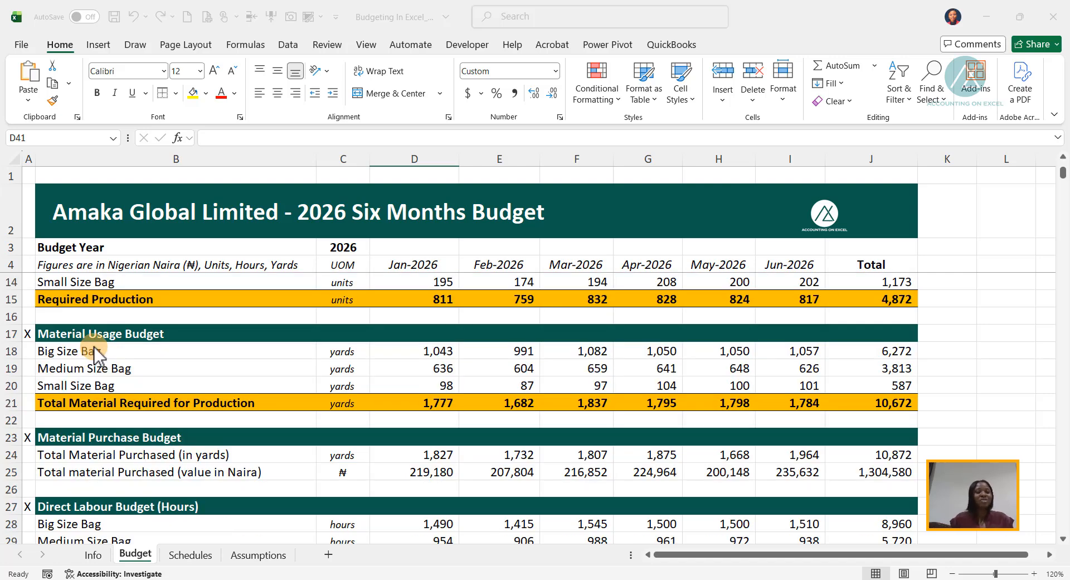
{"action": "scroll", "coordinate": [92, 365], "scroll_direction": "down", "scroll_amount": 2}
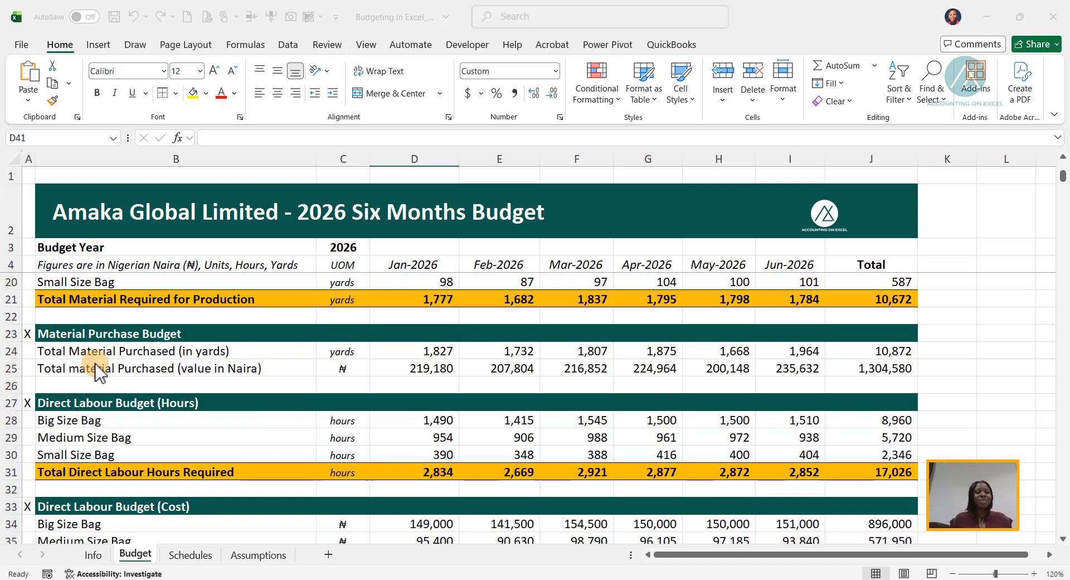
{"action": "scroll", "coordinate": [94, 406], "scroll_direction": "down", "scroll_amount": 1}
{"action": "scroll", "coordinate": [103, 415], "scroll_direction": "down", "scroll_amount": 1}
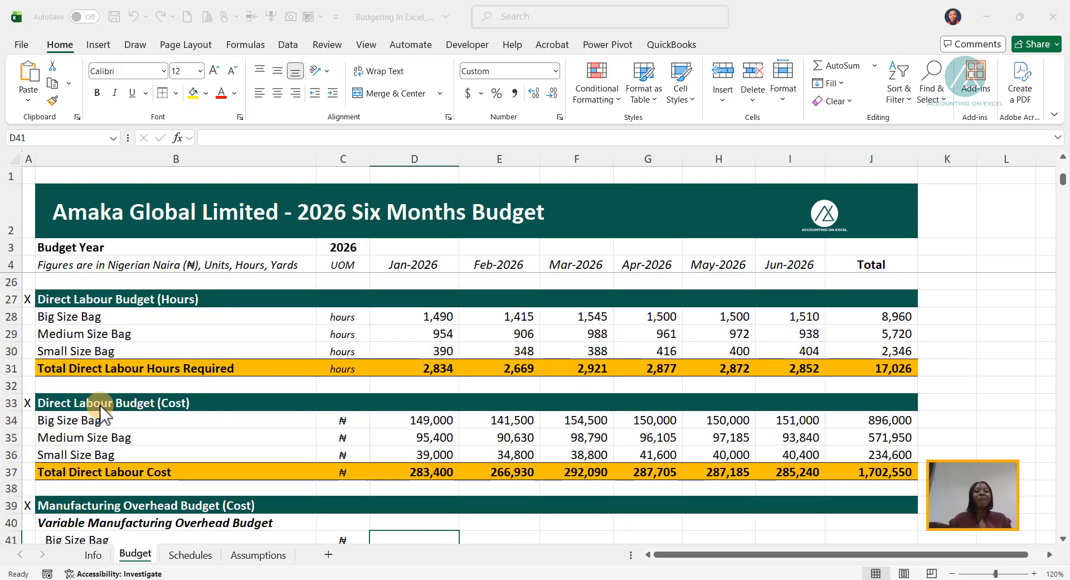
{"action": "scroll", "coordinate": [100, 403], "scroll_direction": "down", "scroll_amount": 2}
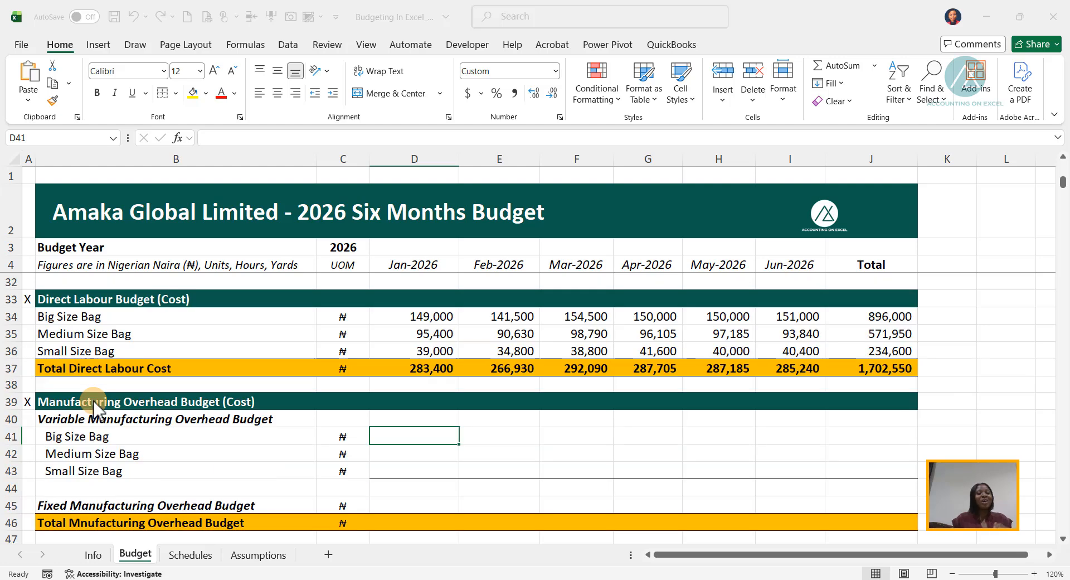
{"action": "scroll", "coordinate": [95, 407], "scroll_direction": "down", "scroll_amount": 1}
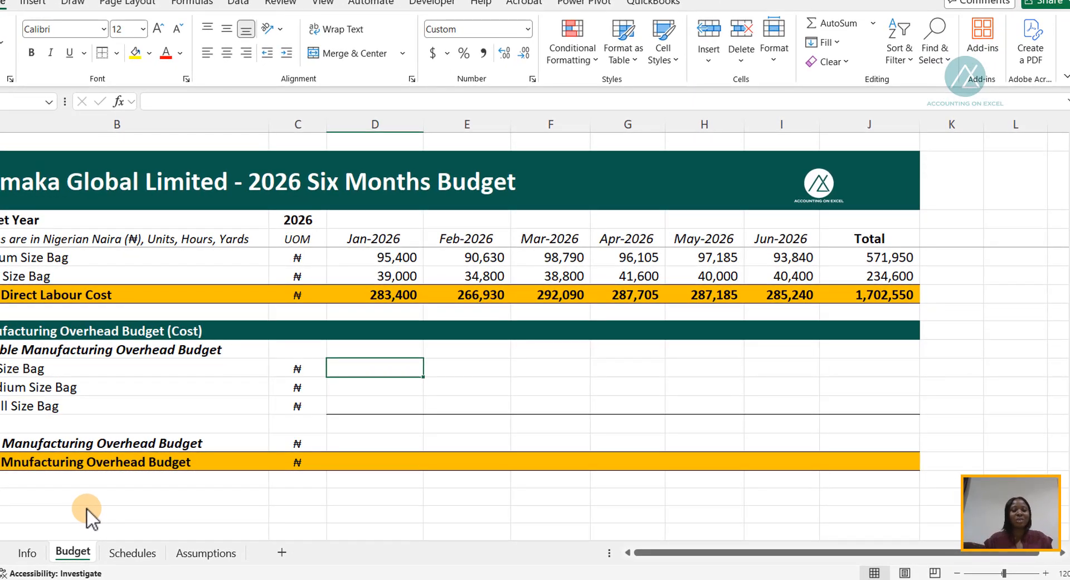
- On the Assumptions sheet, enter a Variable Overhead Budget of 30 for Jan-2026 and fill it across to Jun-2026
{"action": "left_click", "coordinate": [207, 552]}
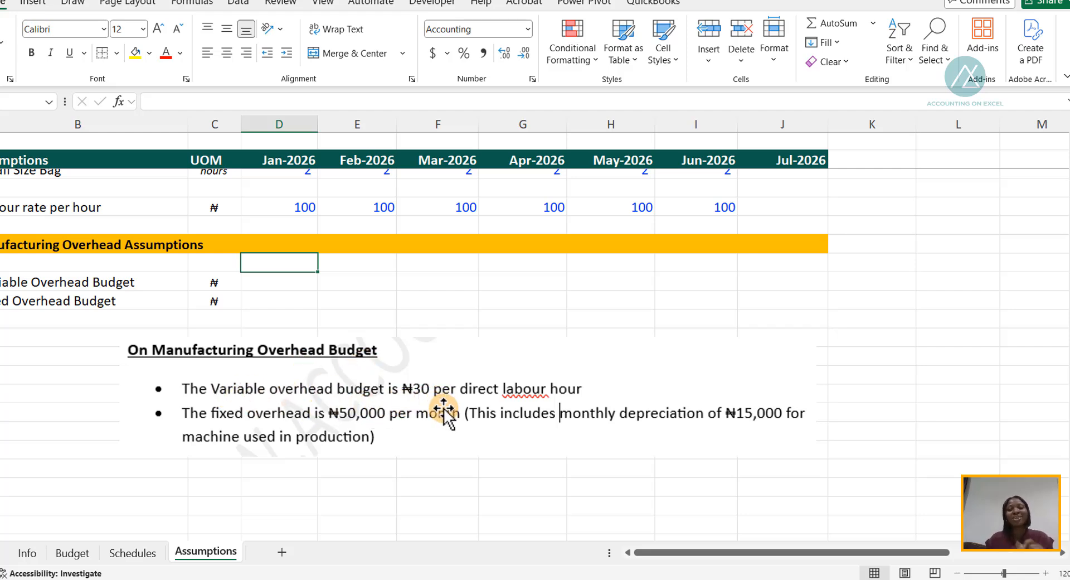
{"action": "left_click", "coordinate": [269, 280]}
{"action": "type", "text": "30"}
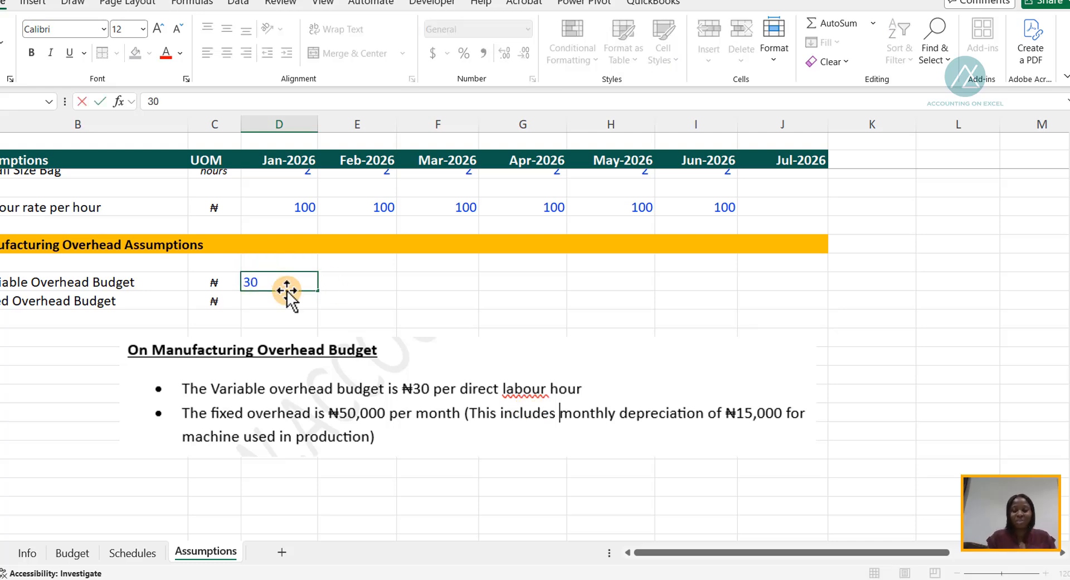
{"action": "key", "text": "ctrl+Return"}
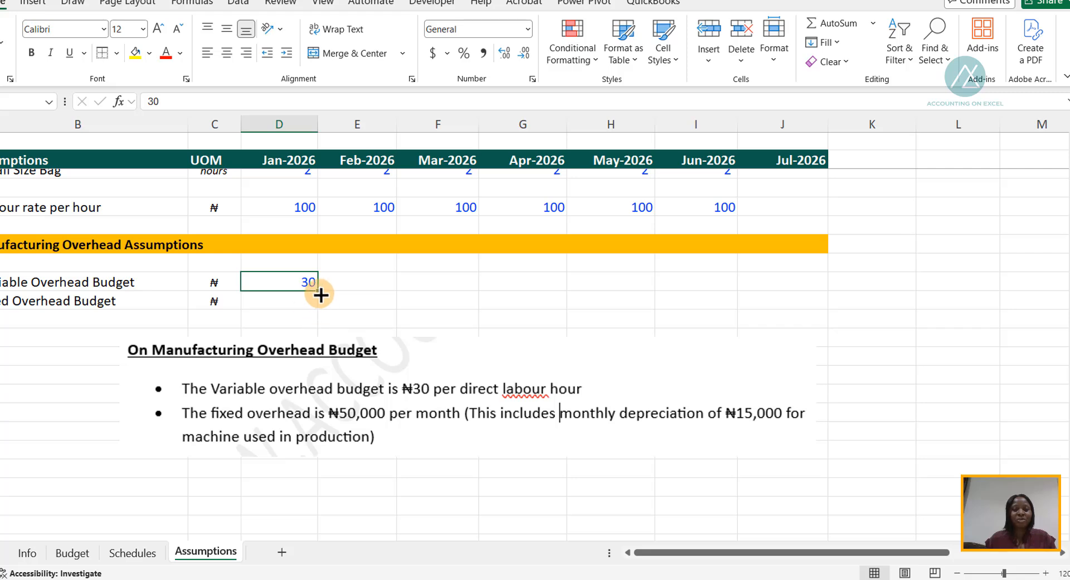
{"action": "left_click_drag", "start_coordinate": [318, 291], "coordinate": [737, 288]}
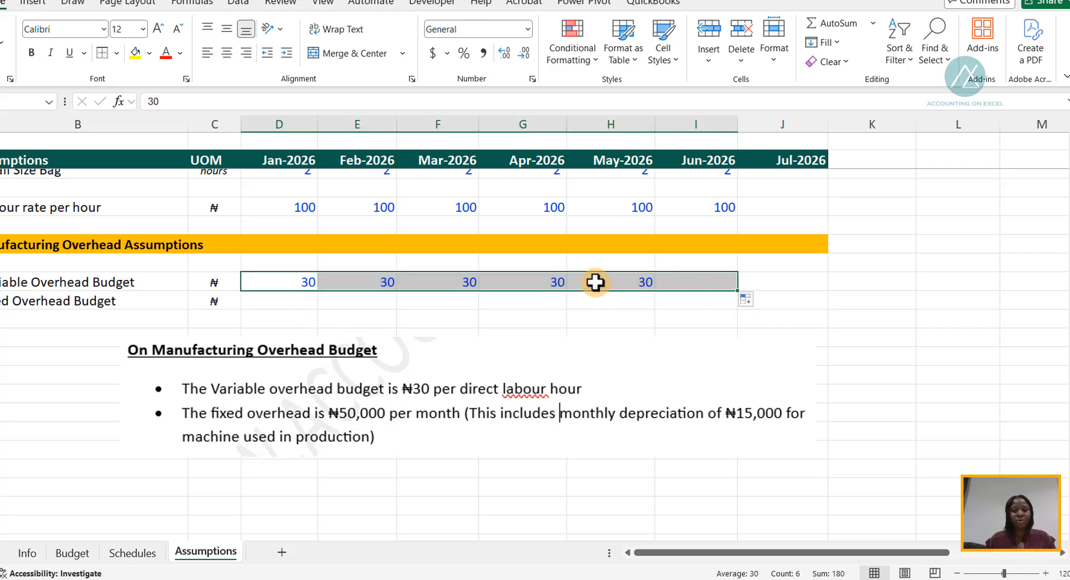
- Enter a Fixed Overhead Budget of 50000 for Jan-2026 and fill it across to Jun-2026
{"action": "left_click", "coordinate": [288, 300]}
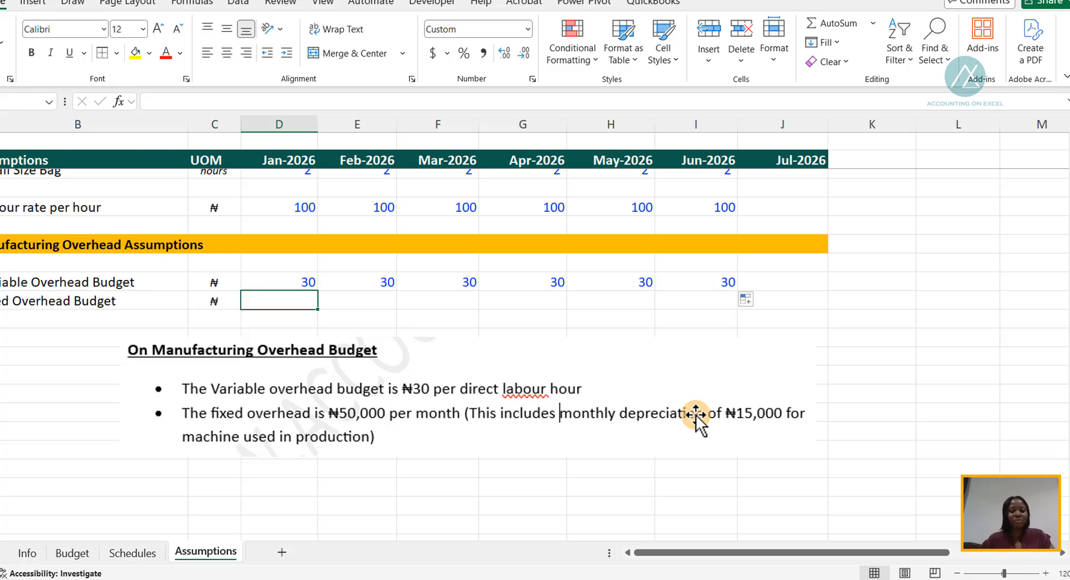
{"action": "type", "text": "50000"}
{"action": "key", "text": "Tab"}
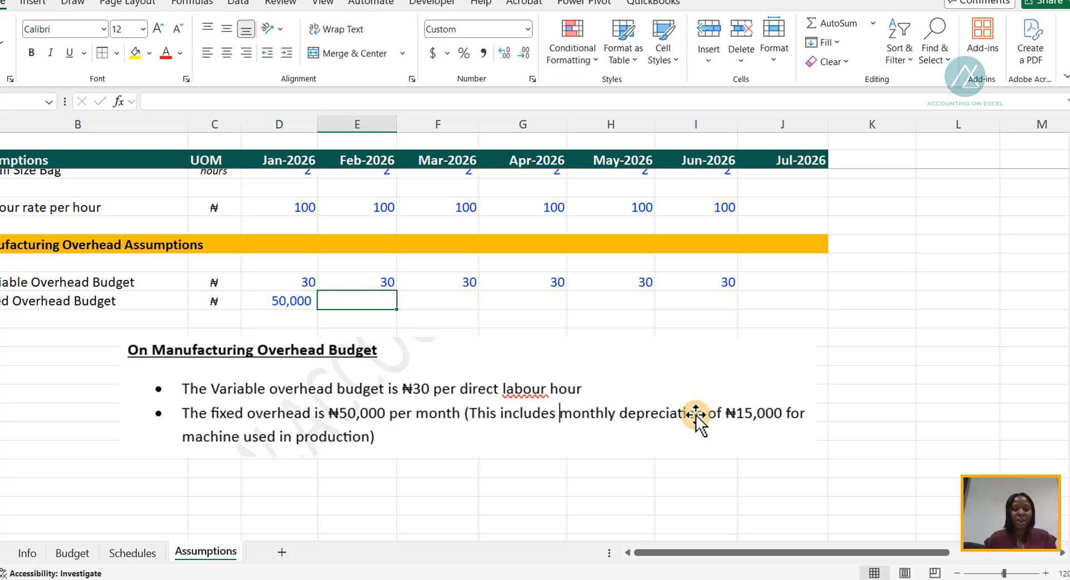
{"action": "left_click", "coordinate": [256, 298]}
{"action": "left_click_drag", "start_coordinate": [318, 312], "coordinate": [716, 305]}
{"action": "left_click", "coordinate": [523, 315]}
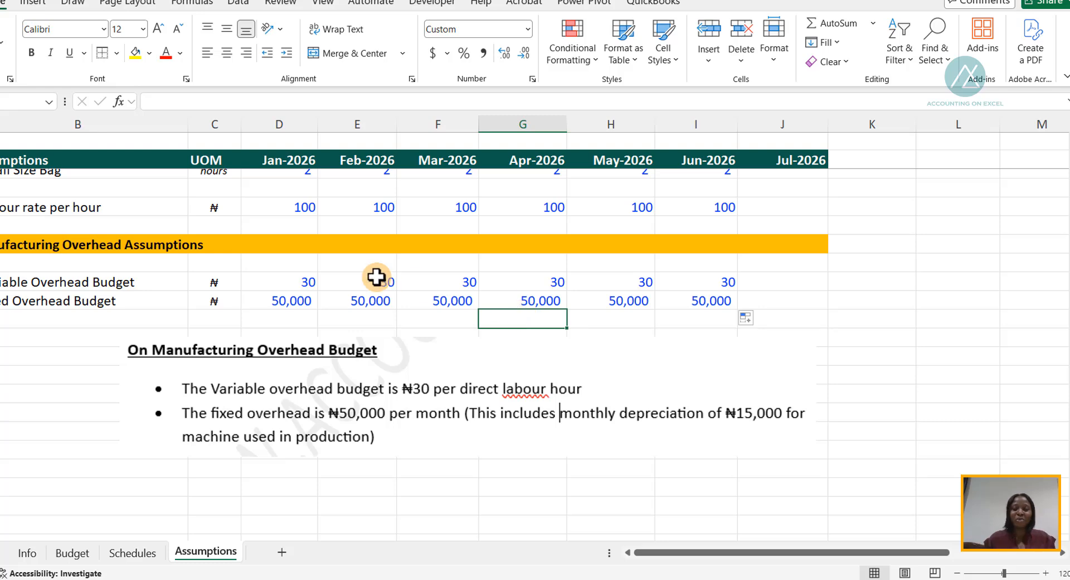
- Examine the Manufacturing Overhead Schedules section and check it against the overhead assumptions, returning to the Schedules sheet
{"action": "left_click", "coordinate": [133, 553]}
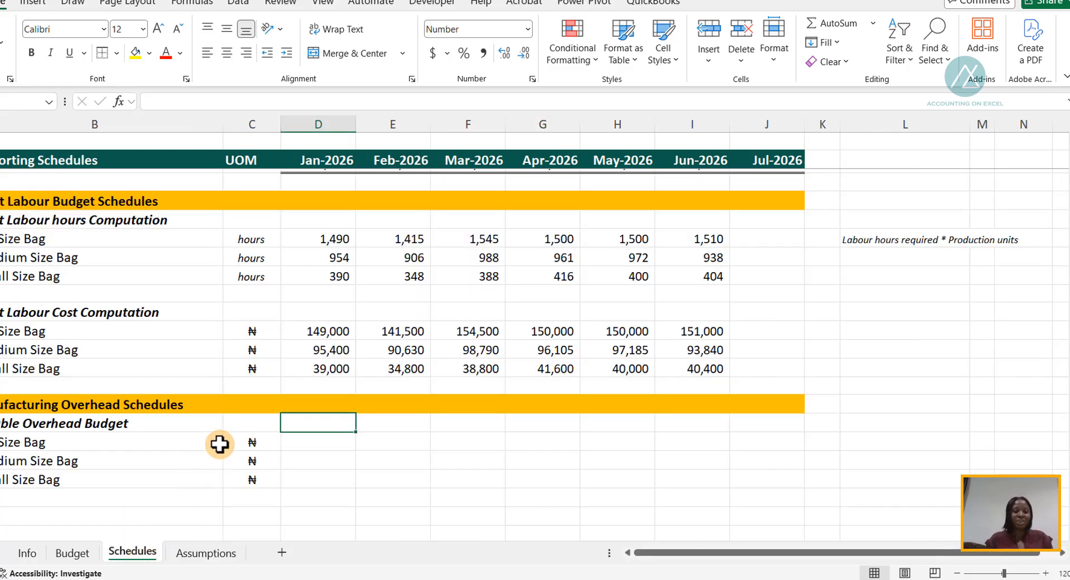
{"action": "scroll", "coordinate": [218, 435], "scroll_direction": "down", "scroll_amount": 2}
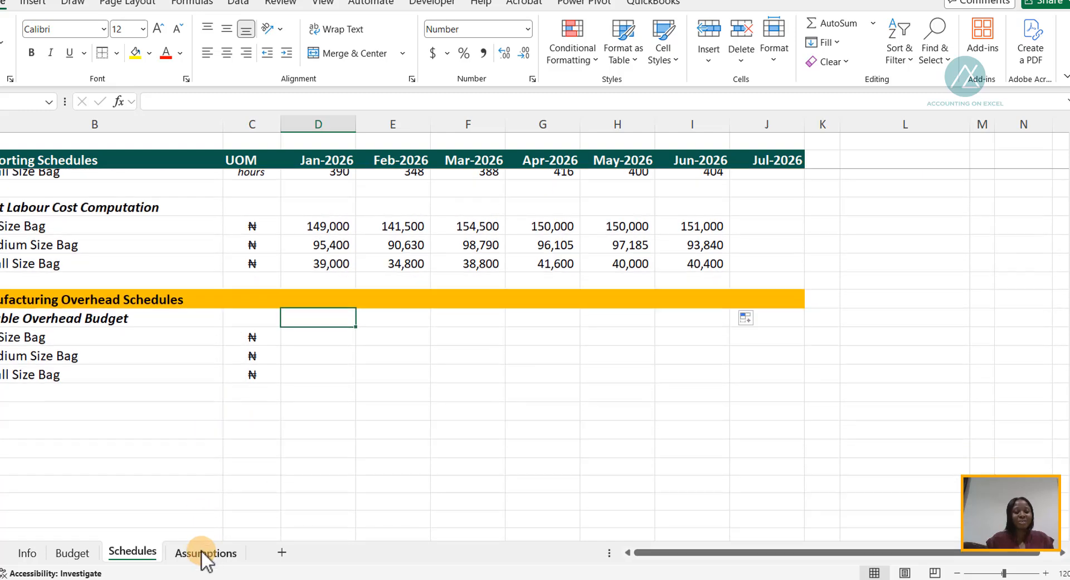
{"action": "left_click", "coordinate": [203, 552]}
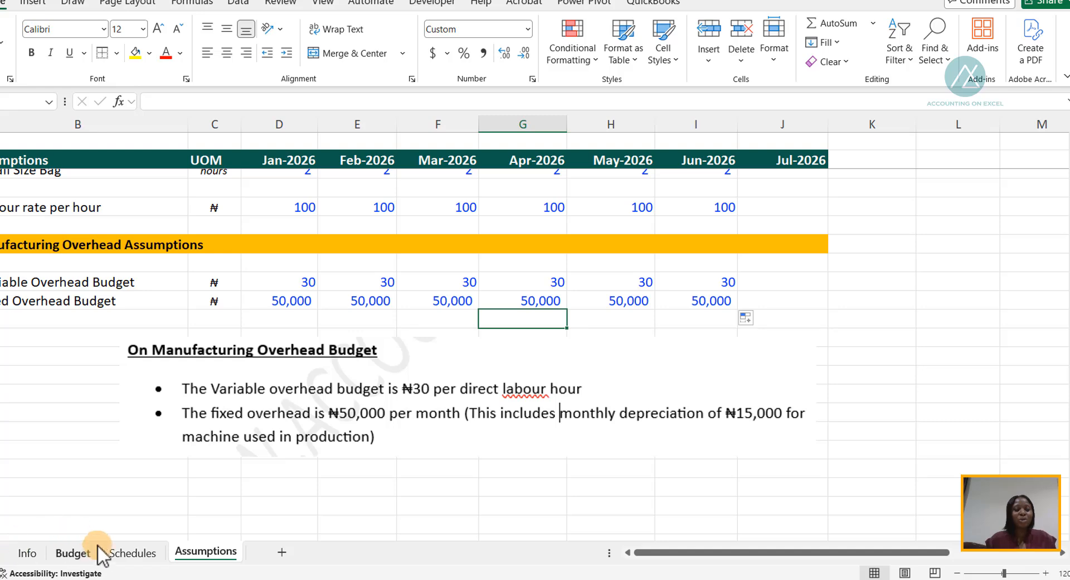
{"action": "left_click", "coordinate": [128, 553]}
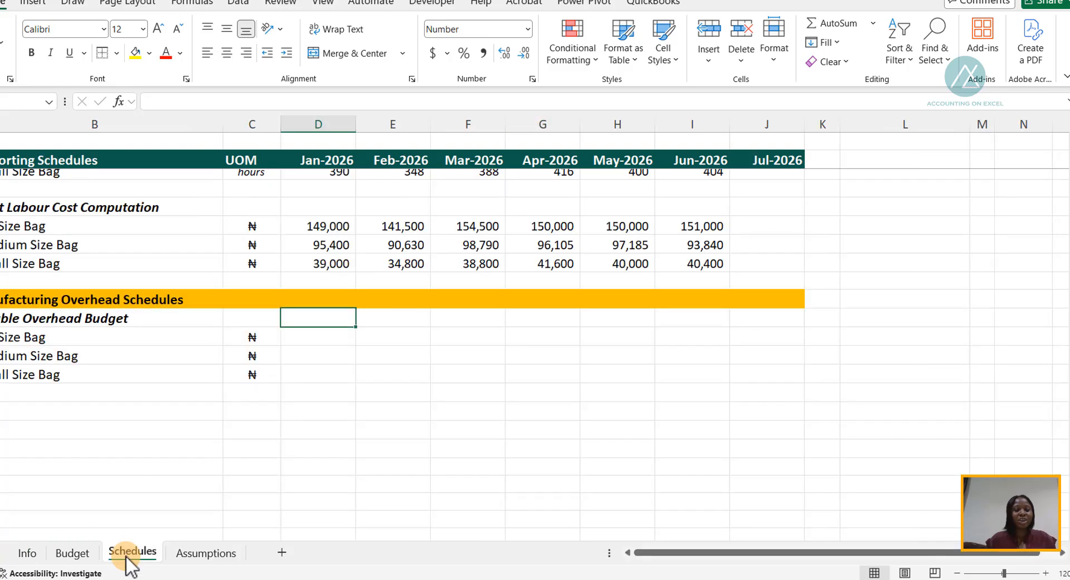
- Start the Jan-2026 Big Size Bag variable overhead formula in Schedules D54 with the row-locked rate, =Assumptions!D$45*
{"action": "left_click", "coordinate": [304, 338]}
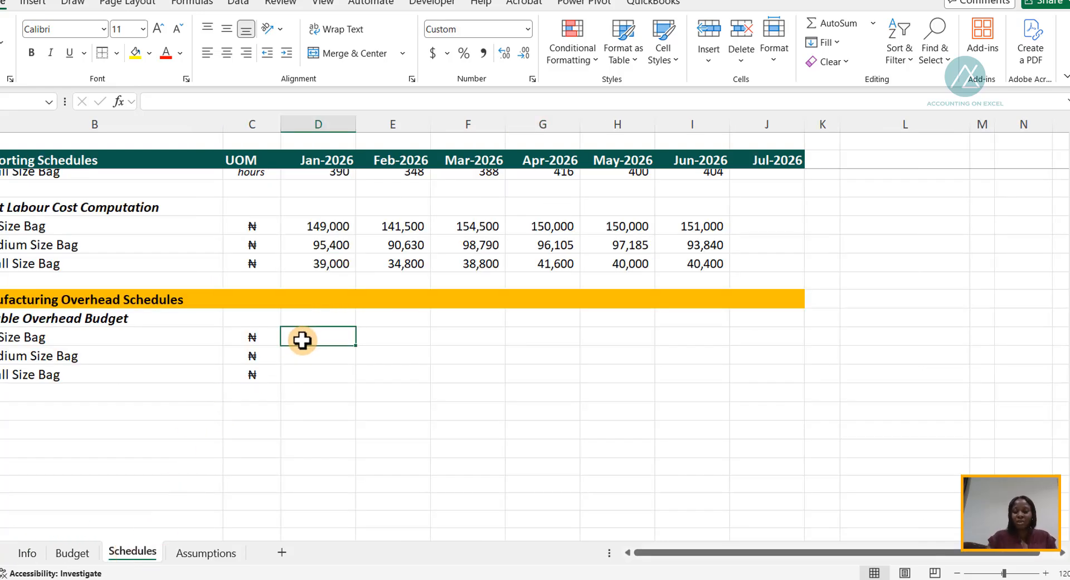
{"action": "type", "text": "="}
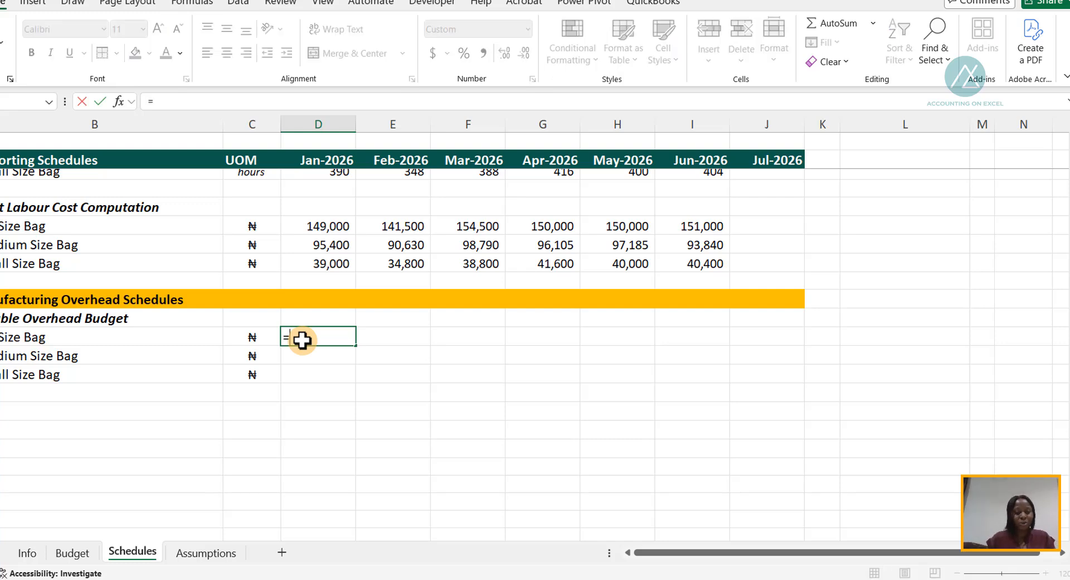
{"action": "key", "text": "ctrl+Page_Down"}
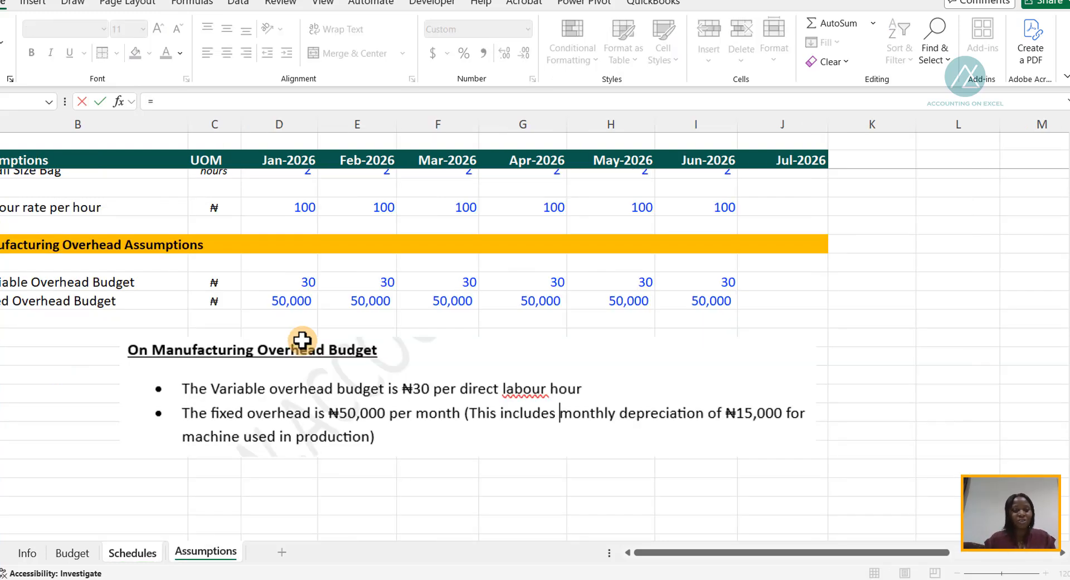
{"action": "left_click", "coordinate": [288, 278]}
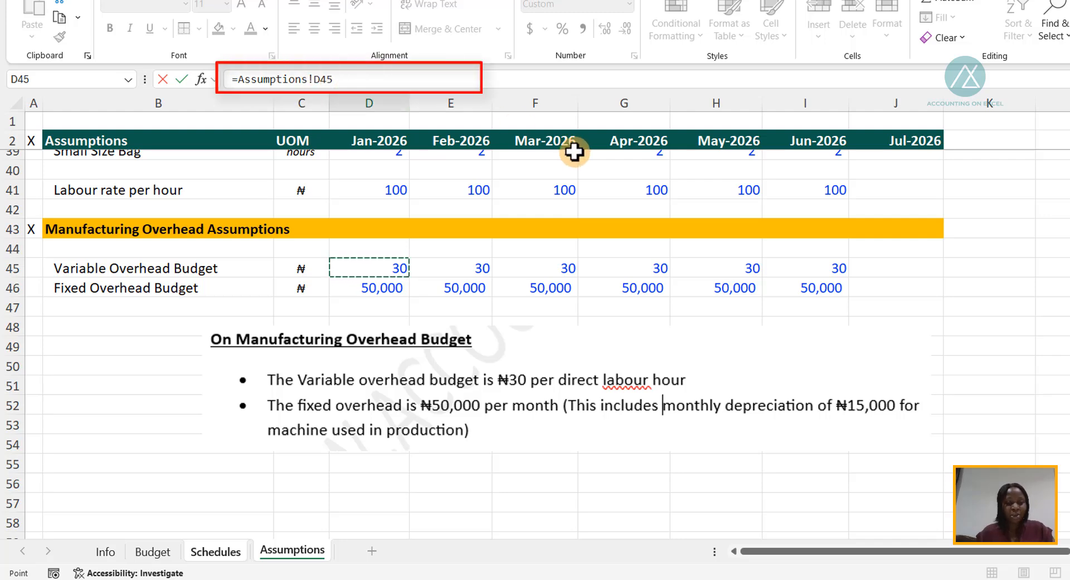
{"action": "key", "text": "F4"}
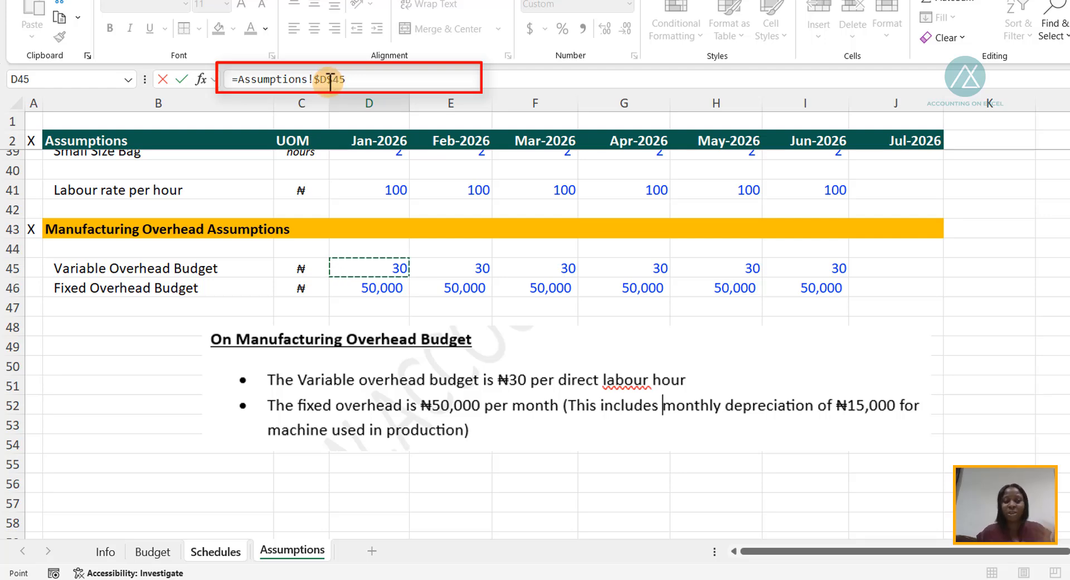
{"action": "key", "text": "F4"}
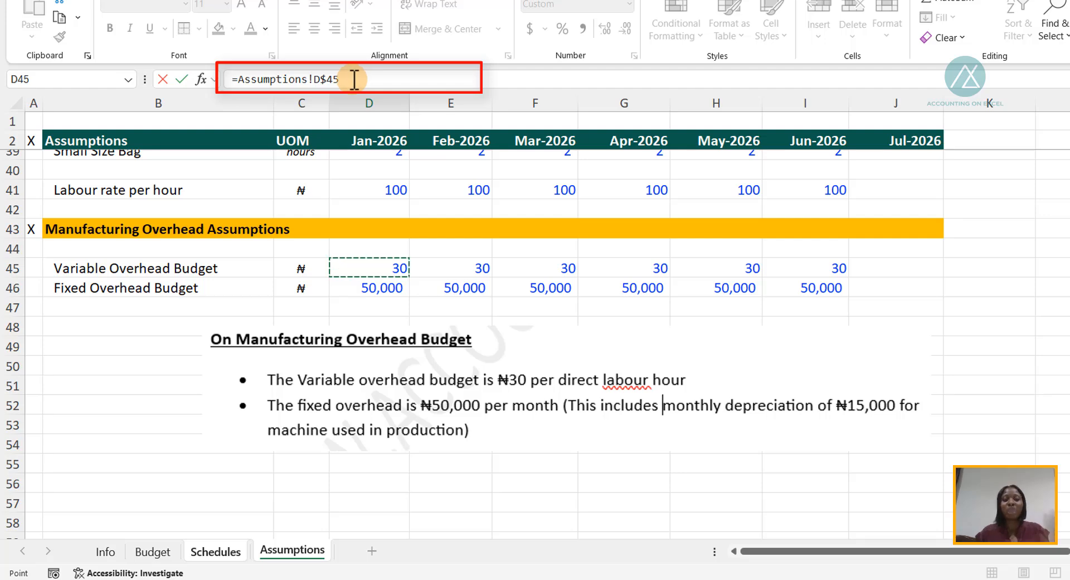
{"action": "left_click", "coordinate": [355, 78]}
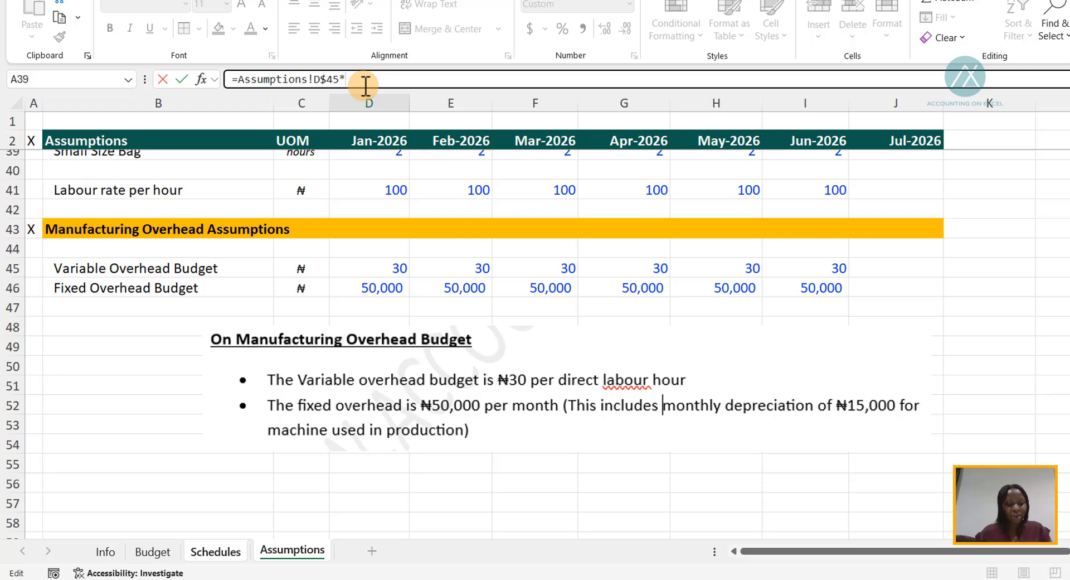
- Complete the formula with the Big Size Bag labour hours, Schedules!D43, and fill it through Jun-2026 for all three bag sizes
{"action": "key", "text": "ctrl+Page_Up"}
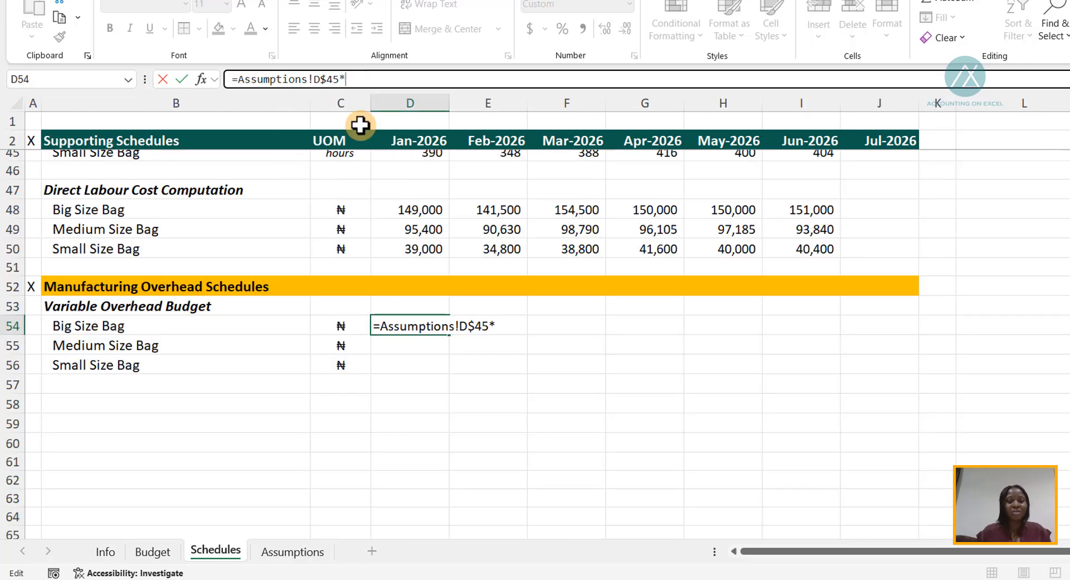
{"action": "scroll", "coordinate": [389, 217], "scroll_direction": "up", "scroll_amount": 2}
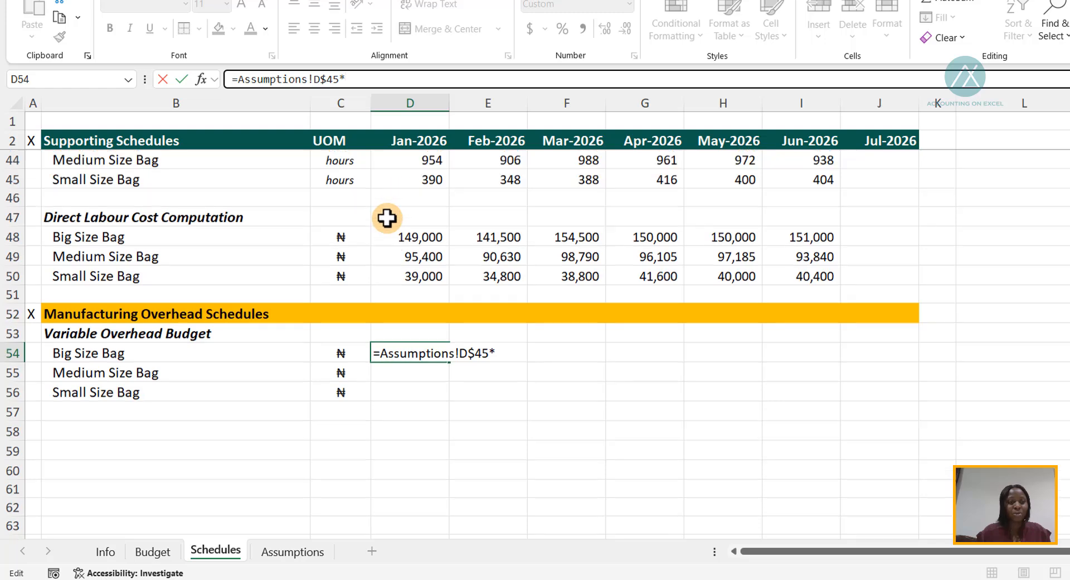
{"action": "scroll", "coordinate": [217, 245], "scroll_direction": "up", "scroll_amount": 1}
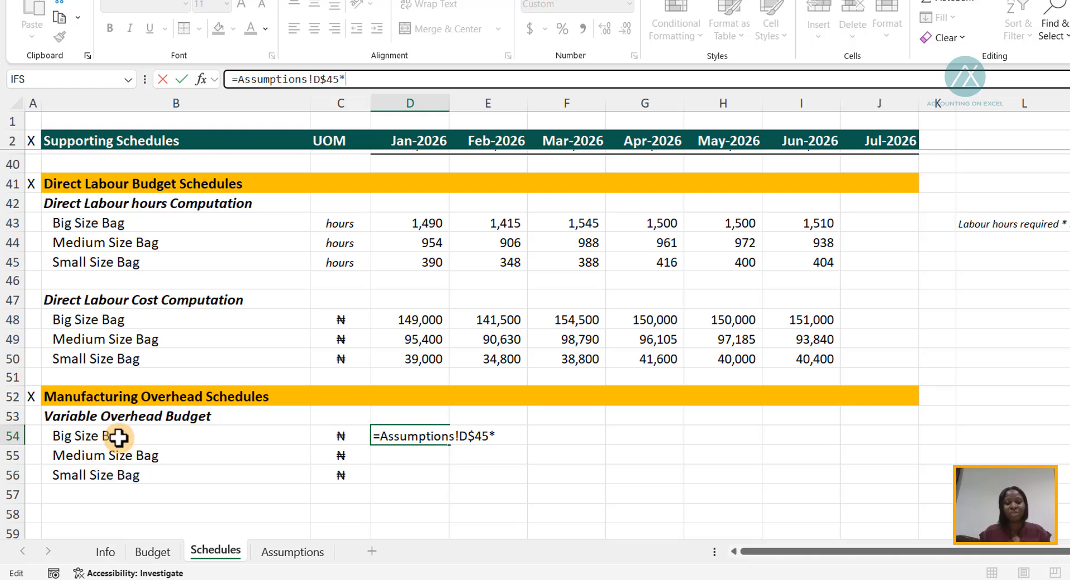
{"action": "left_click", "coordinate": [427, 222]}
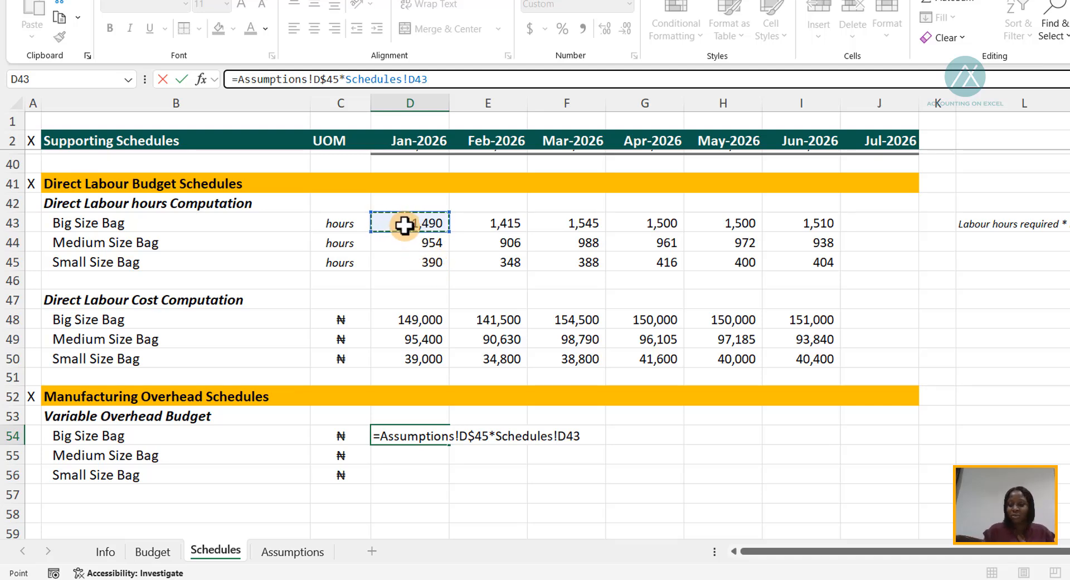
{"action": "key", "text": "ctrl+Return"}
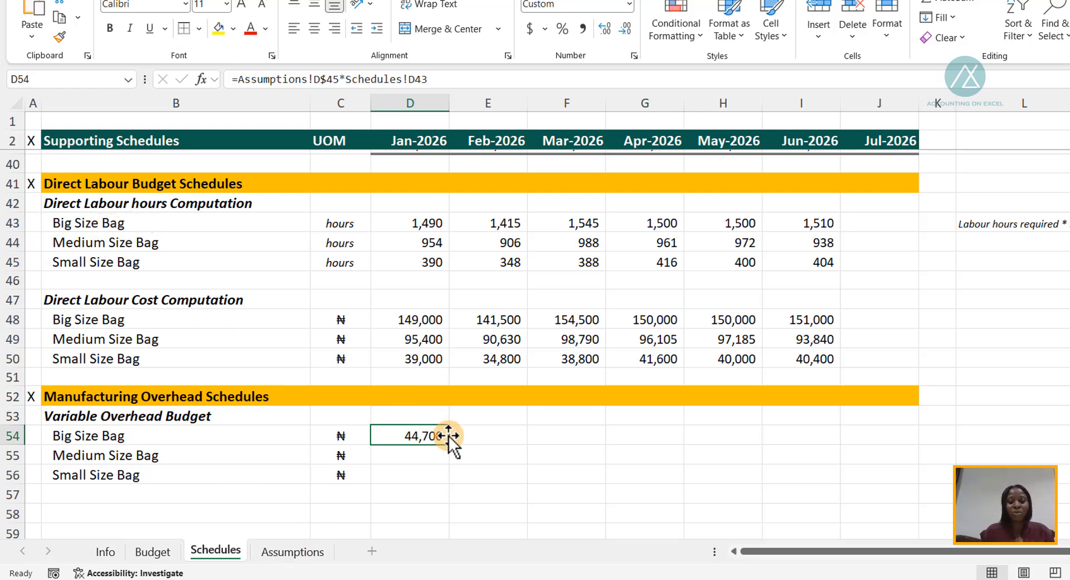
{"action": "left_click_drag", "start_coordinate": [450, 445], "coordinate": [826, 488]}
{"action": "left_click", "coordinate": [399, 436]}
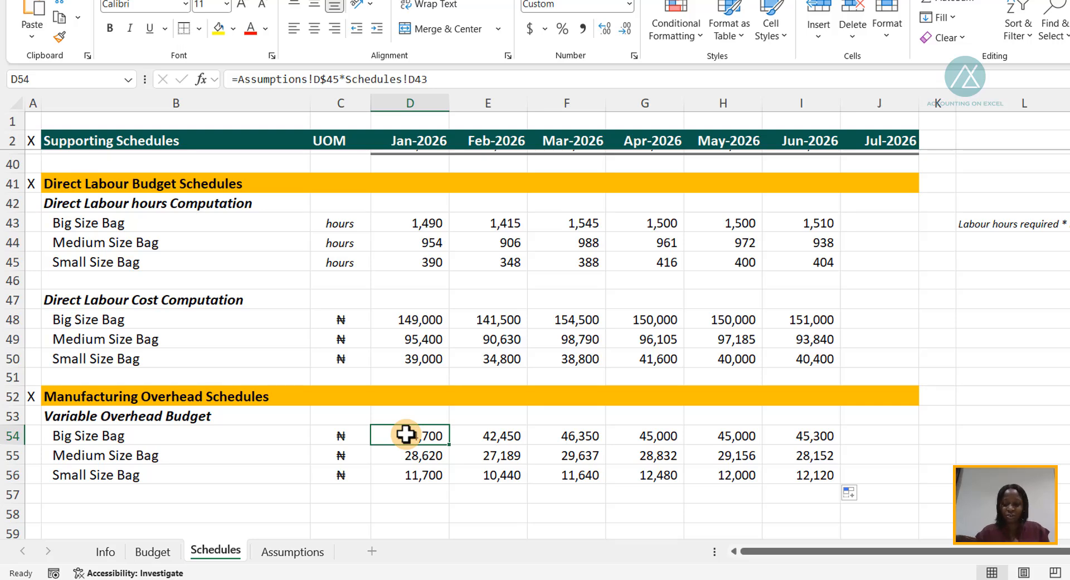
- On the Budget sheet, link the Jan-2026 Big Size Bag variable manufacturing overhead in D41 to the schedule with =Schedules!D54
{"action": "key", "text": "ctrl+Page_Up"}
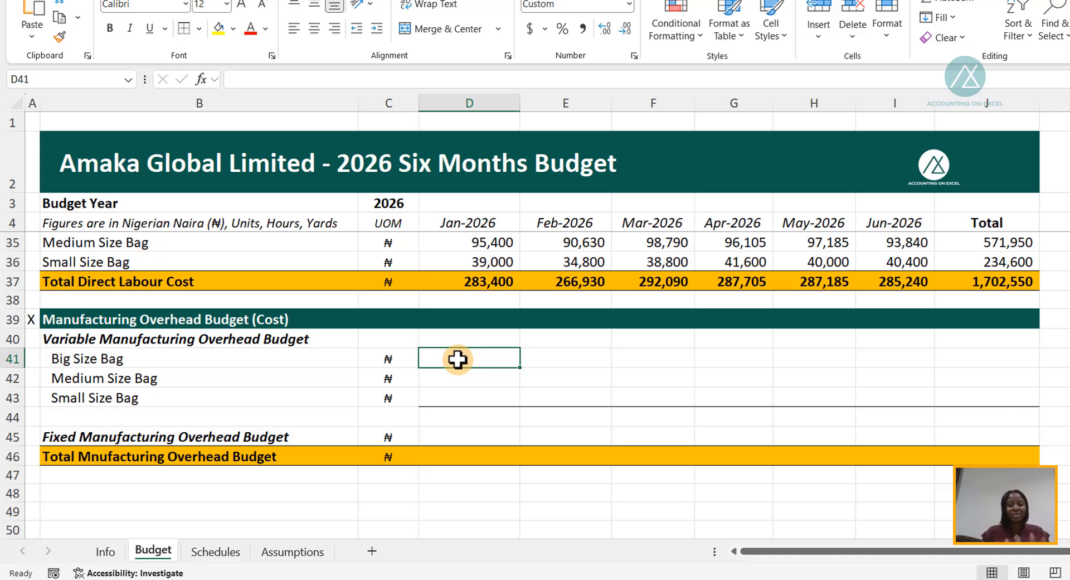
{"action": "type", "text": "="}
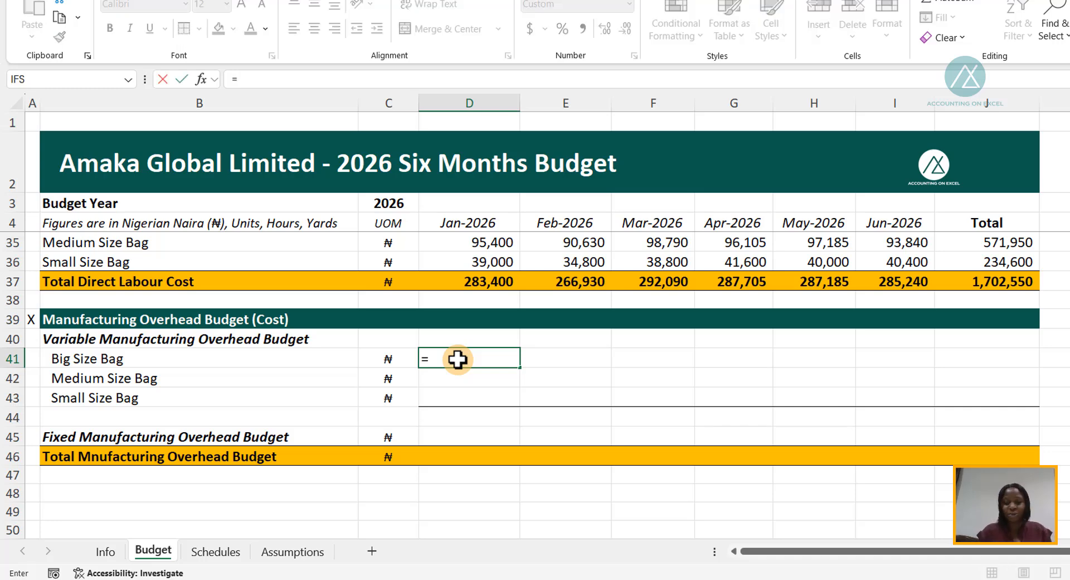
{"action": "key", "text": "ctrl+Page_Down"}
{"action": "key", "text": "Down"}
{"action": "key", "text": "Down"}
{"action": "key", "text": "Down"}
{"action": "key", "text": "Down"}
{"action": "key", "text": "Down"}
{"action": "key", "text": "Down"}
{"action": "key", "text": "Down"}
{"action": "key", "text": "Down"}
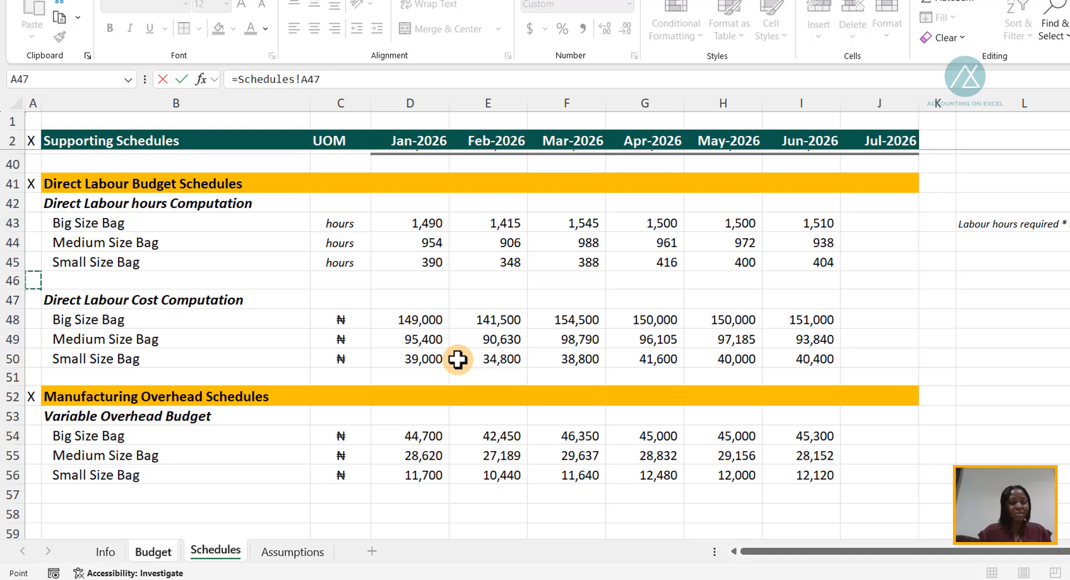
{"action": "key", "text": "Down"}
{"action": "key", "text": "Down"}
{"action": "key", "text": "Down"}
{"action": "key", "text": "Down"}
{"action": "key", "text": "Down"}
{"action": "key", "text": "Down"}
{"action": "key", "text": "Down"}
{"action": "key", "text": "Right"}
{"action": "key", "text": "Right"}
{"action": "key", "text": "Right"}
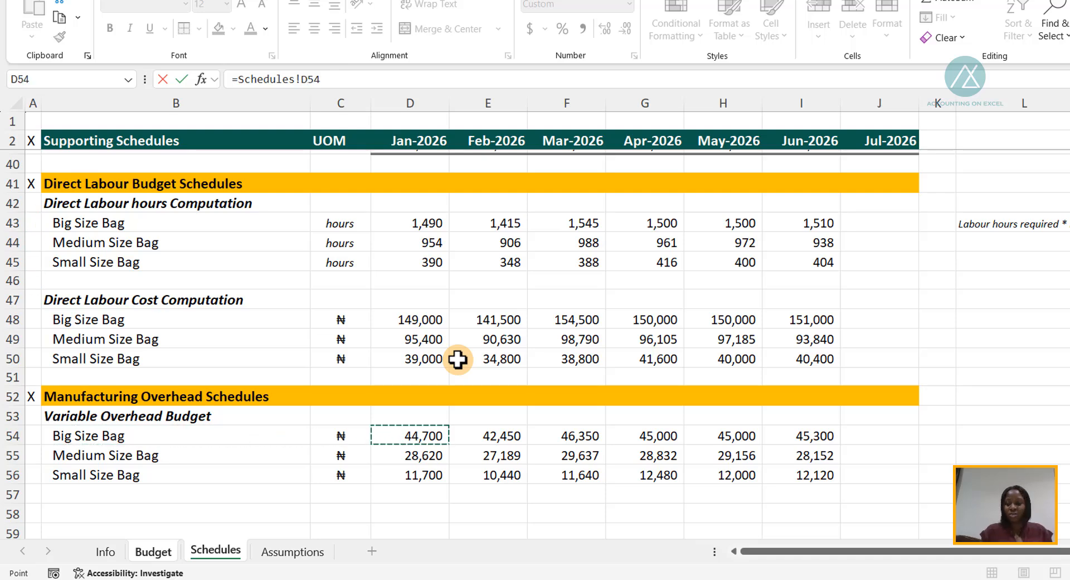
{"action": "key", "text": "Return"}
{"action": "left_click", "coordinate": [471, 359]}
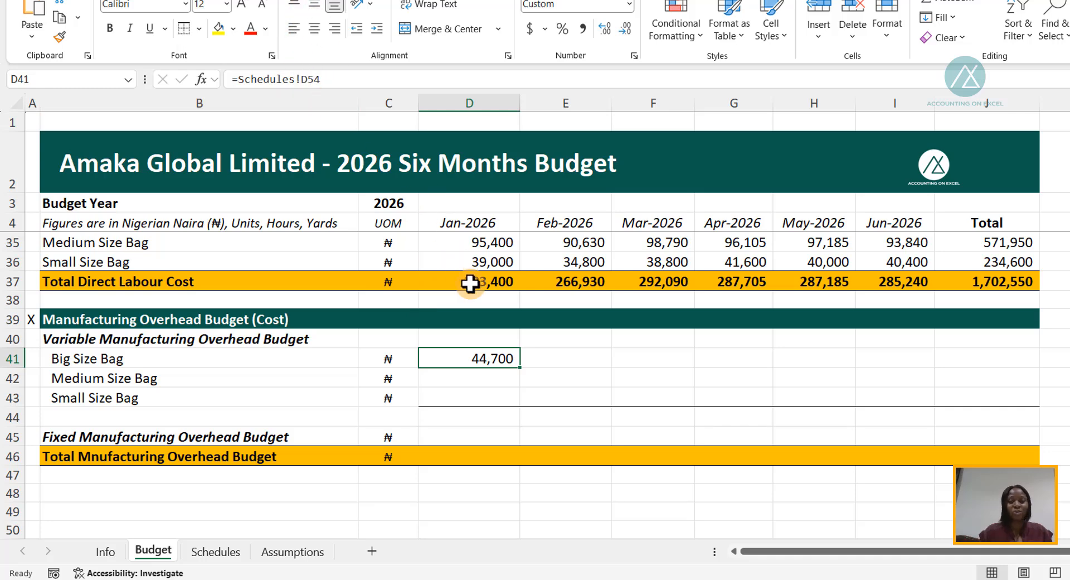
- Fill the D41 schedule link through Jun-2026 for all three bag sizes and subtotal each month in row 44, starting with =SUM(D41:D43)
{"action": "left_click_drag", "start_coordinate": [519, 367], "coordinate": [923, 390]}
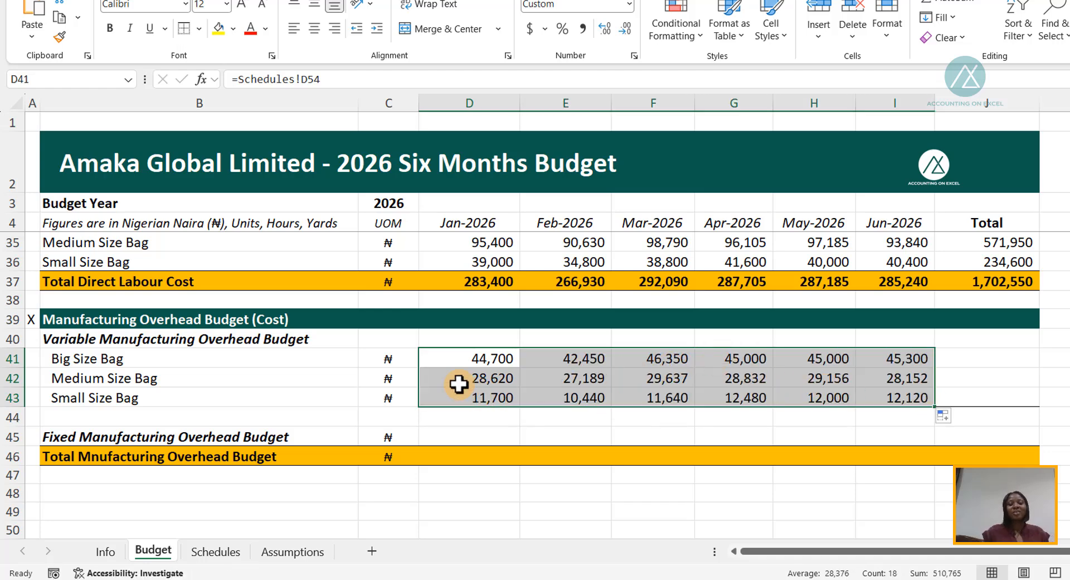
{"action": "left_click", "coordinate": [461, 358]}
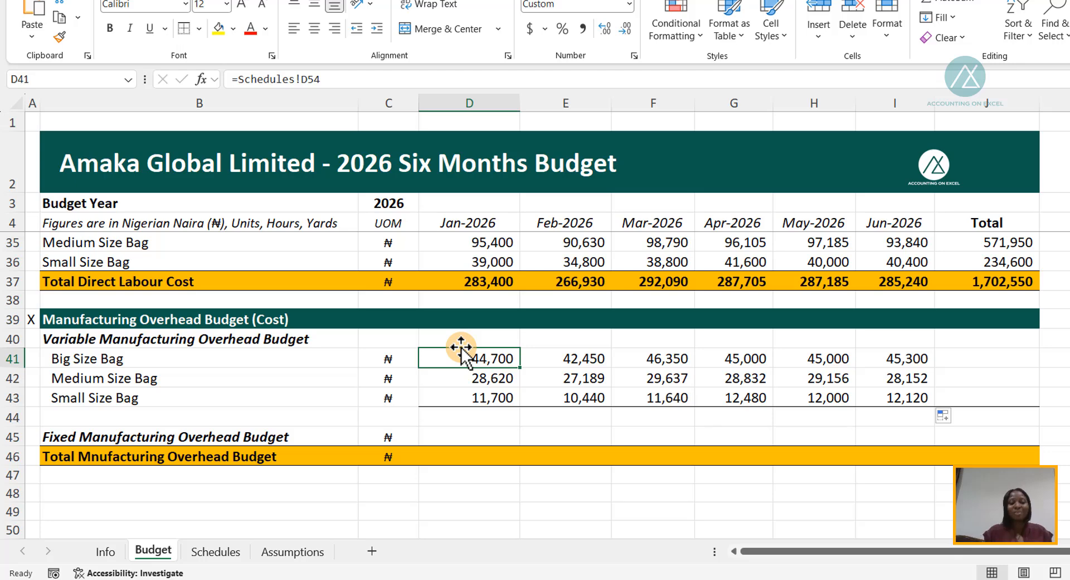
{"action": "left_click", "coordinate": [472, 415]}
{"action": "key", "text": "alt+equal"}
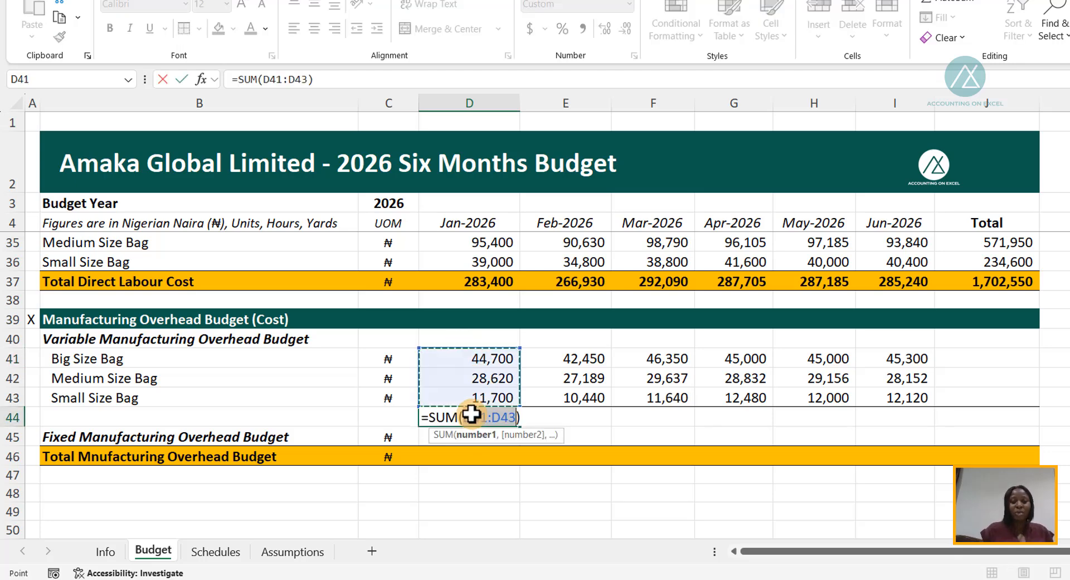
{"action": "key", "text": "ctrl+Return"}
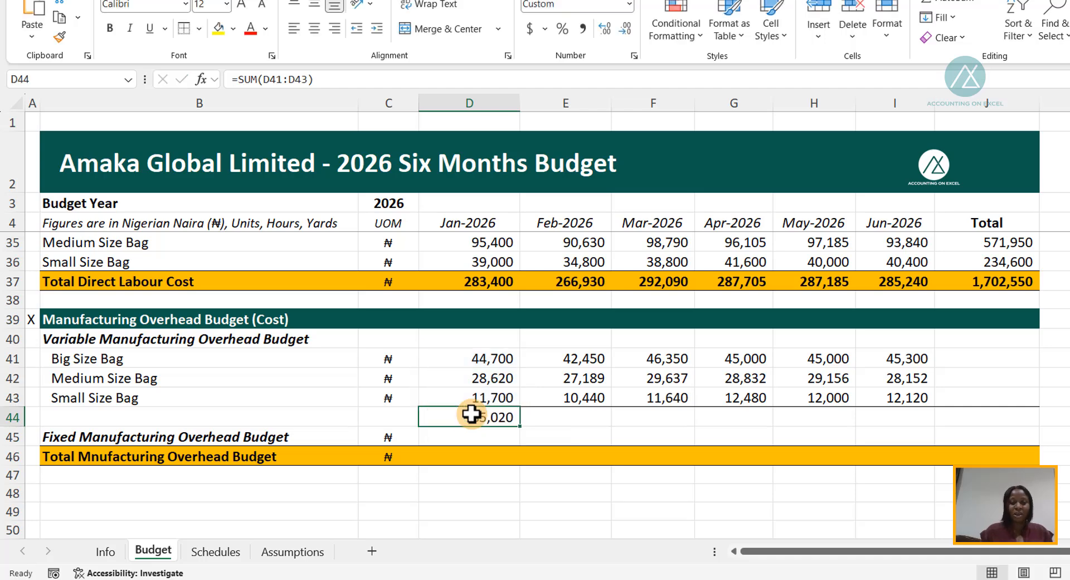
{"action": "left_click_drag", "start_coordinate": [520, 425], "coordinate": [914, 421]}
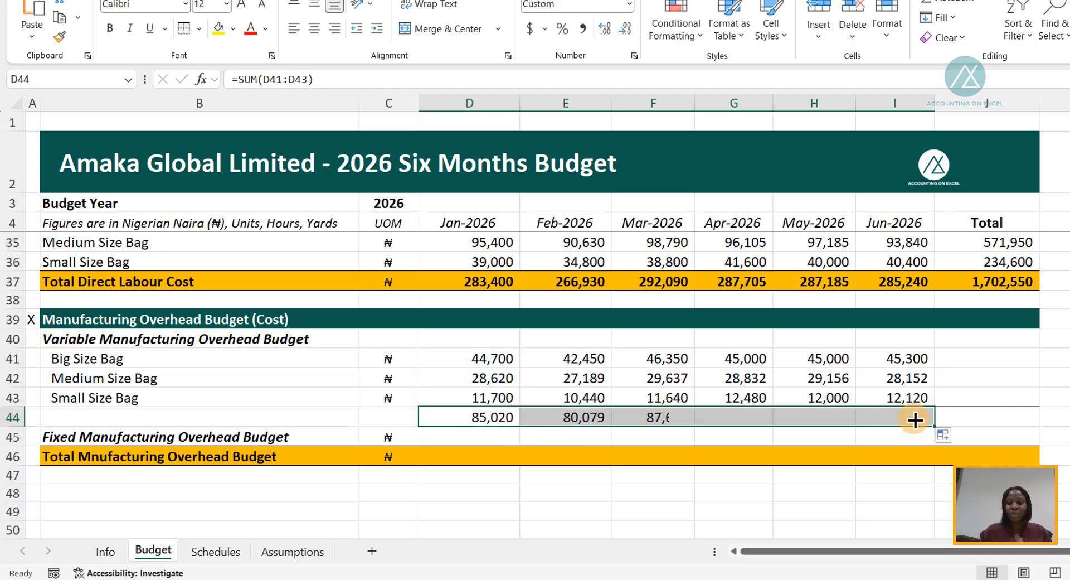
- Link the Jan-2026 fixed manufacturing overhead in D45 to the assumptions with =Assumptions!D46 and fill it through Jun-2026
{"action": "left_click", "coordinate": [457, 436]}
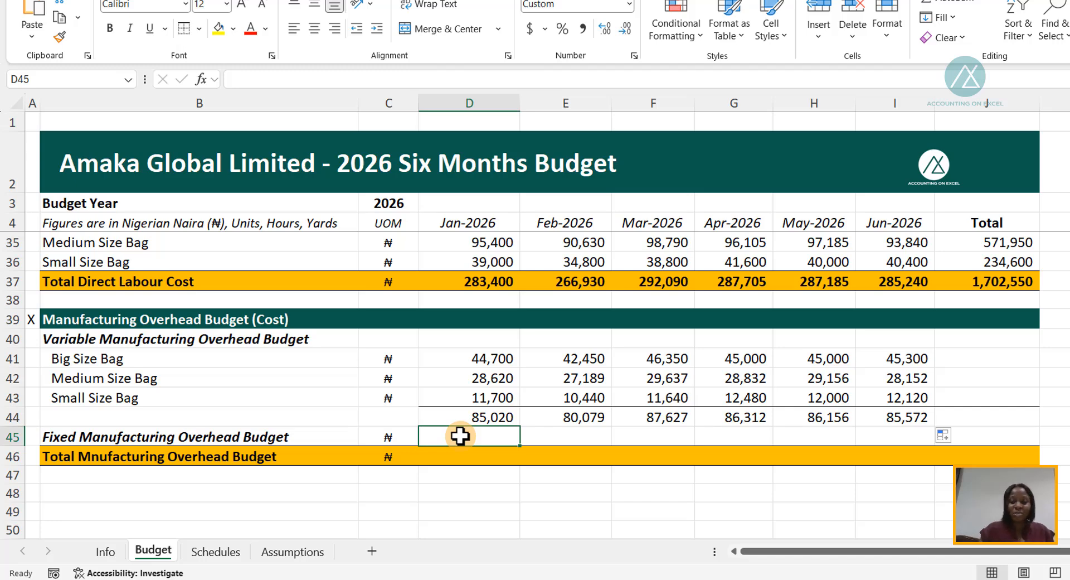
{"action": "type", "text": "="}
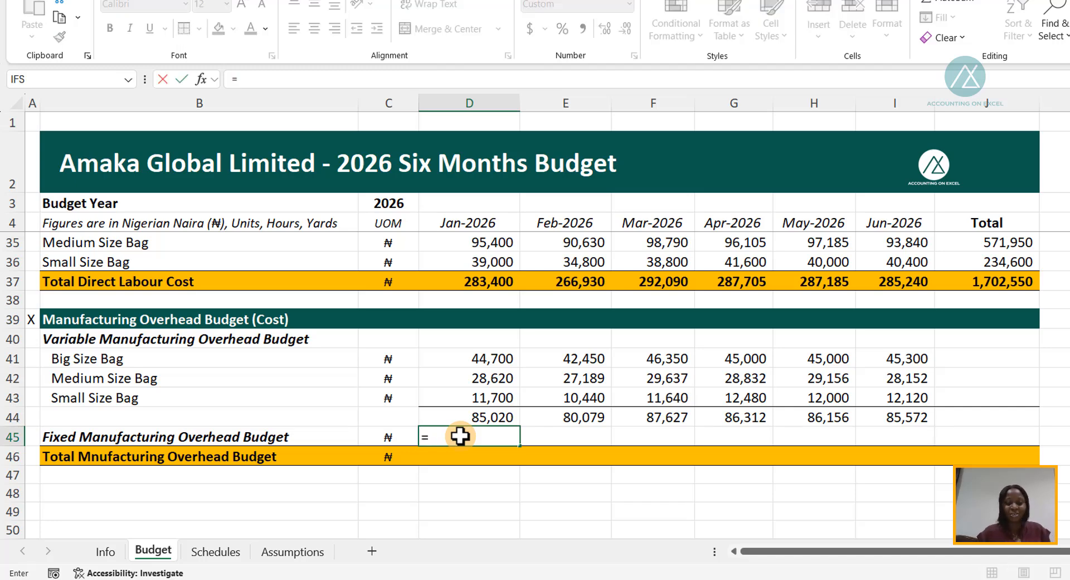
{"action": "key", "text": "ctrl+Page_Down"}
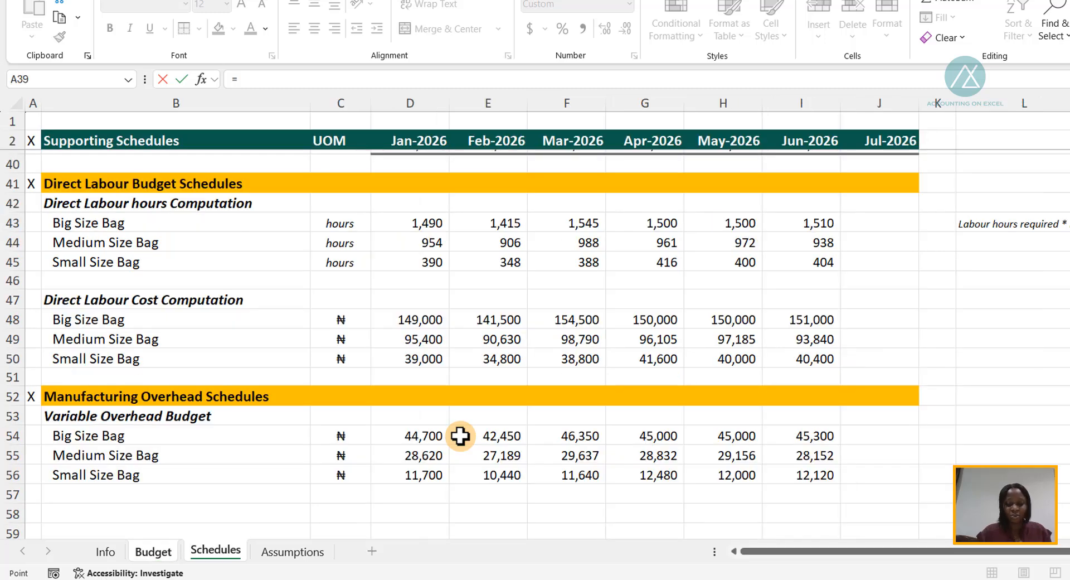
{"action": "key", "text": "ctrl+Page_Down"}
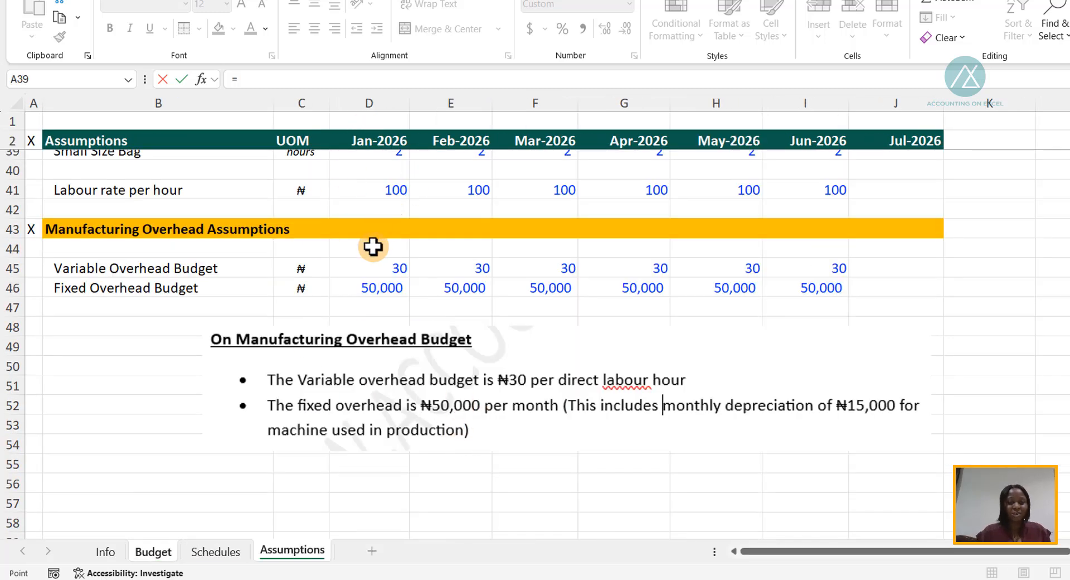
{"action": "left_click", "coordinate": [347, 285]}
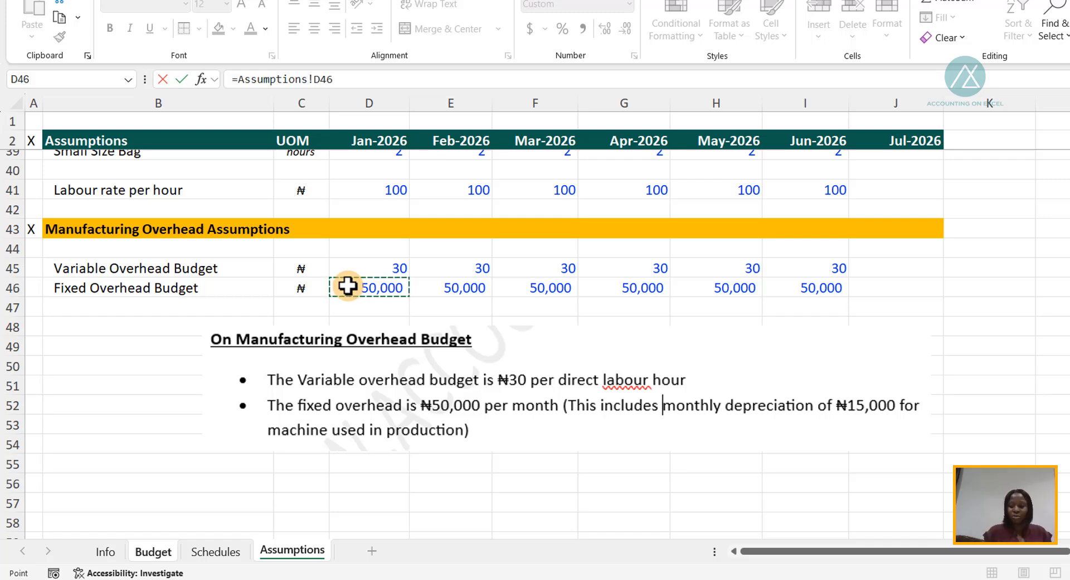
{"action": "key", "text": "Return"}
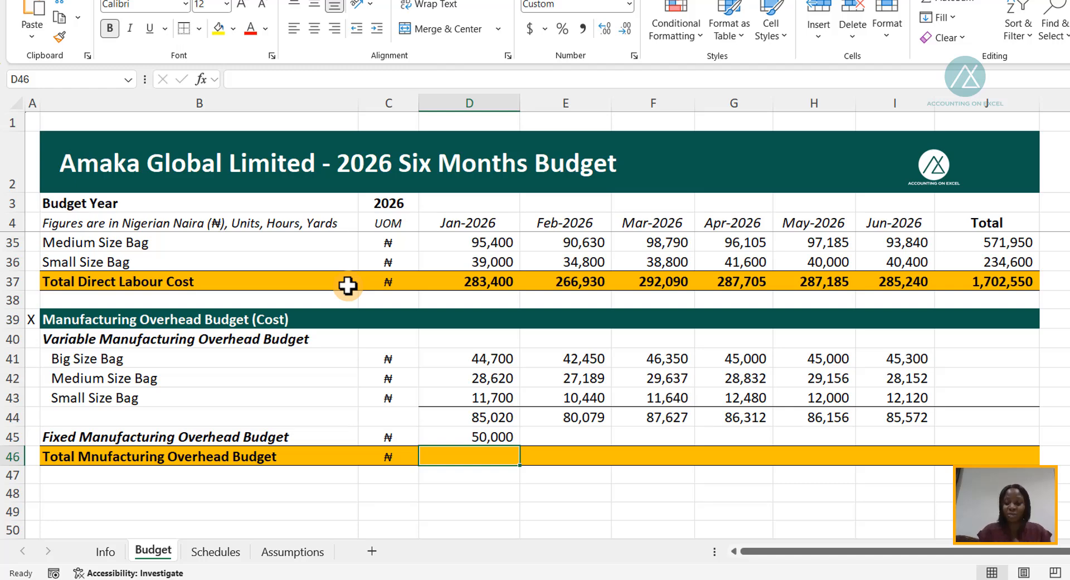
{"action": "key", "text": "Up"}
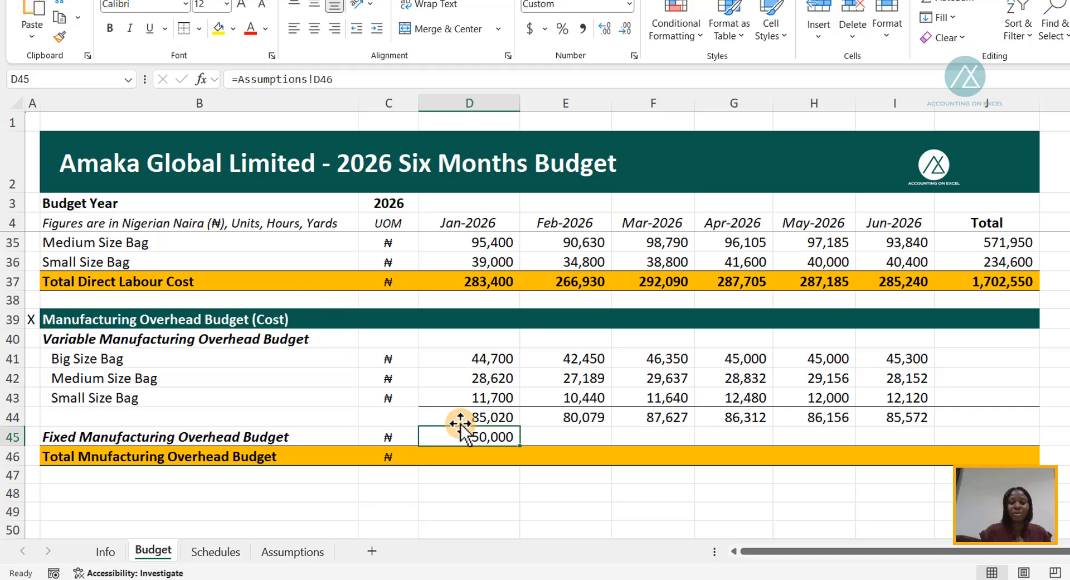
{"action": "left_click_drag", "start_coordinate": [519, 445], "coordinate": [889, 437]}
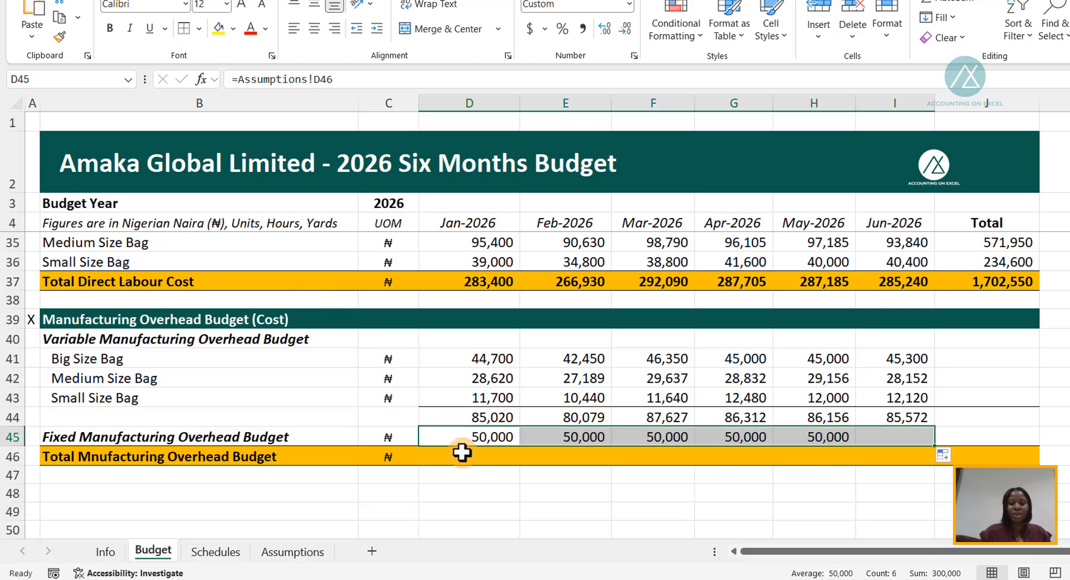
- Correct the spelling of the total row's label in B46 to Total Manufacturing Overhead Budget
{"action": "left_click", "coordinate": [466, 453]}
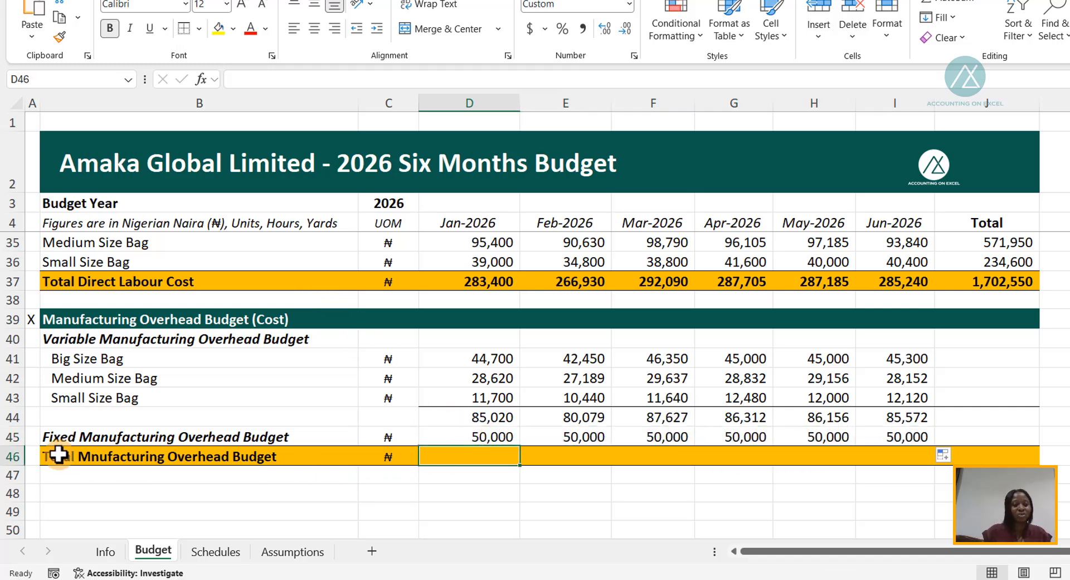
{"action": "left_click", "coordinate": [95, 456]}
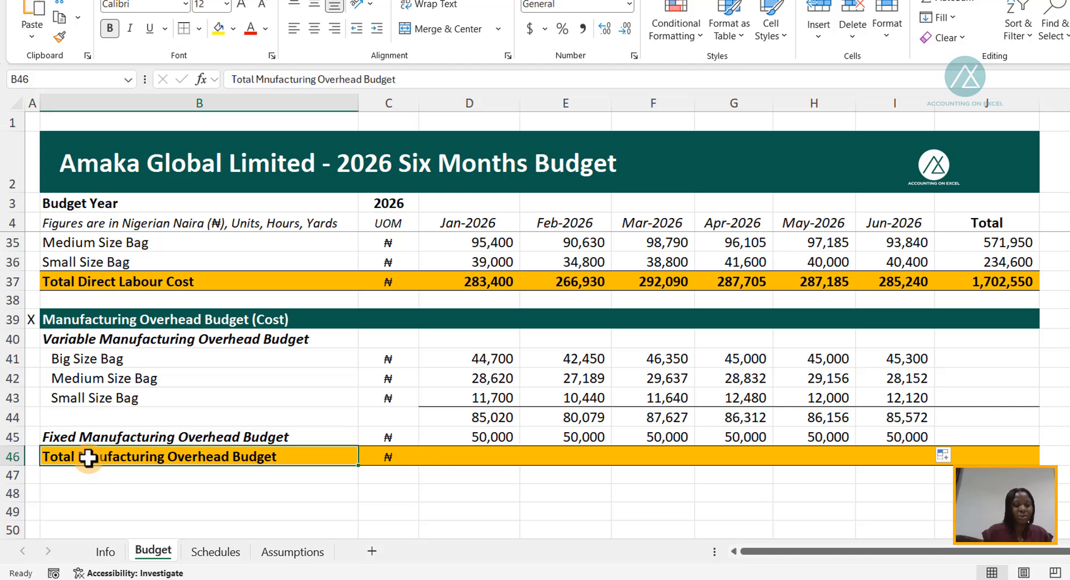
{"action": "double_click", "coordinate": [96, 456]}
{"action": "type", "text": "a"}
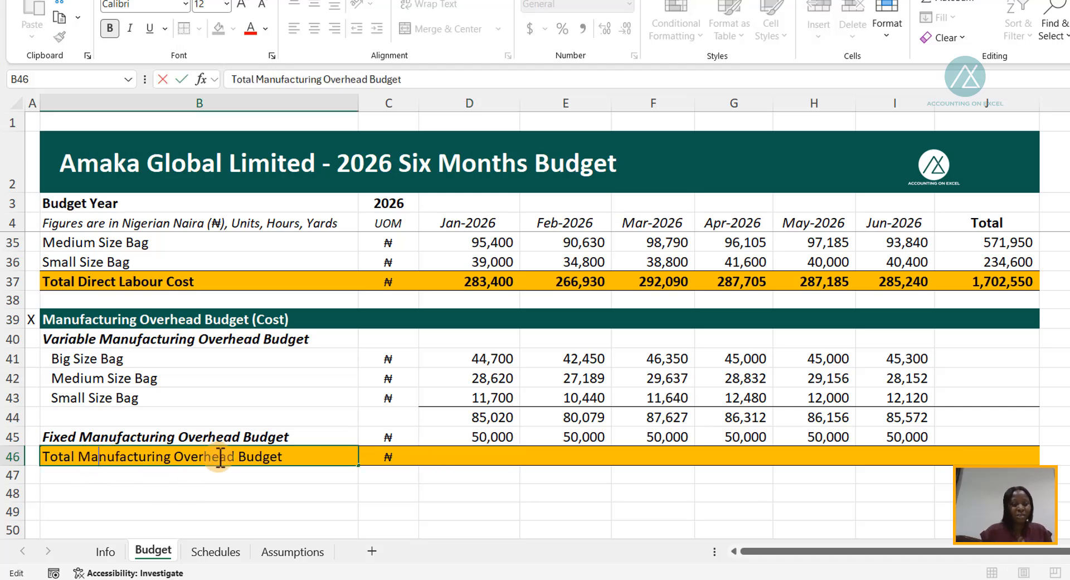
{"action": "key", "text": "Tab"}
{"action": "key", "text": "Tab"}
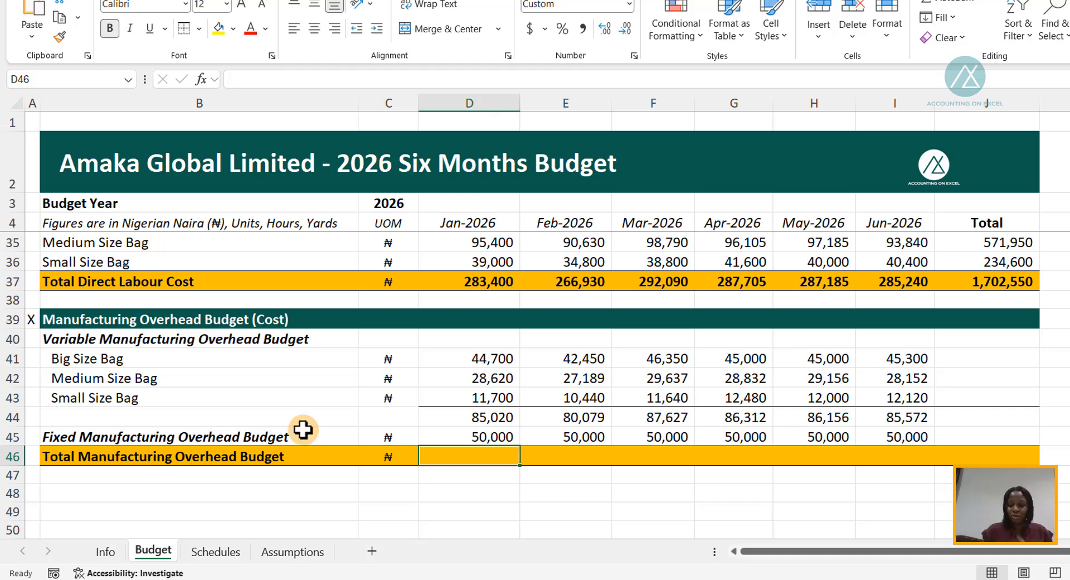
- Total the Jan-2026 manufacturing overhead in D46 with =SUM(D44:D45) and fill it through Jun-2026
{"action": "key", "text": "alt+equal"}
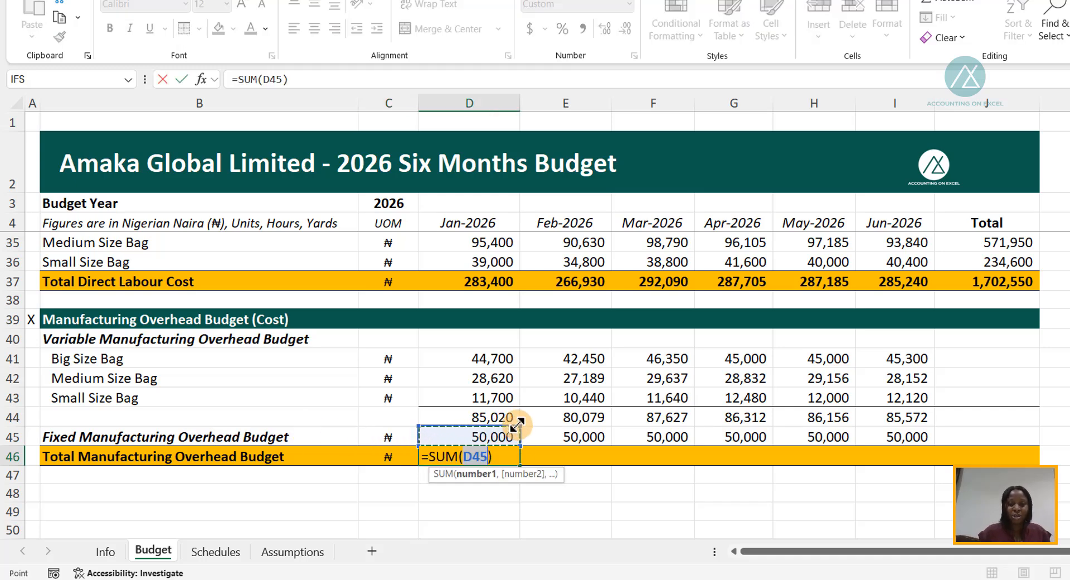
{"action": "left_click_drag", "start_coordinate": [511, 419], "coordinate": [493, 432]}
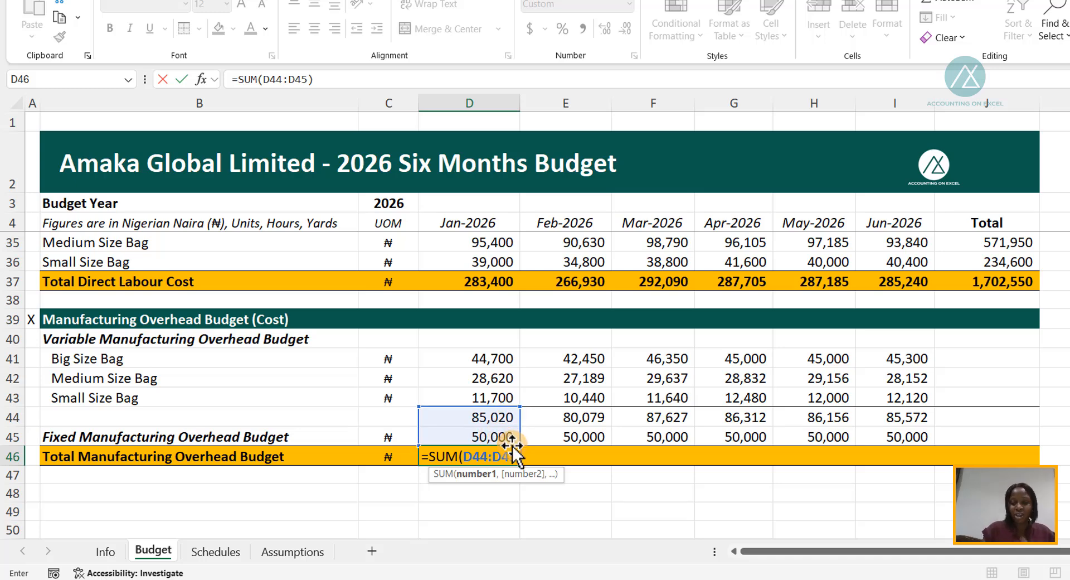
{"action": "key", "text": "ctrl+Return"}
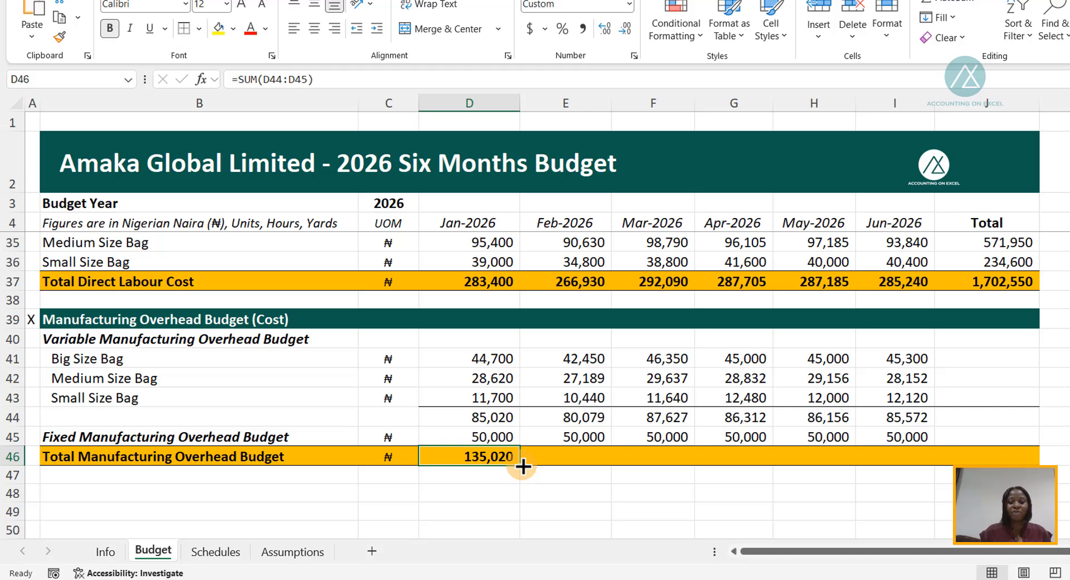
{"action": "left_click_drag", "start_coordinate": [523, 467], "coordinate": [917, 427]}
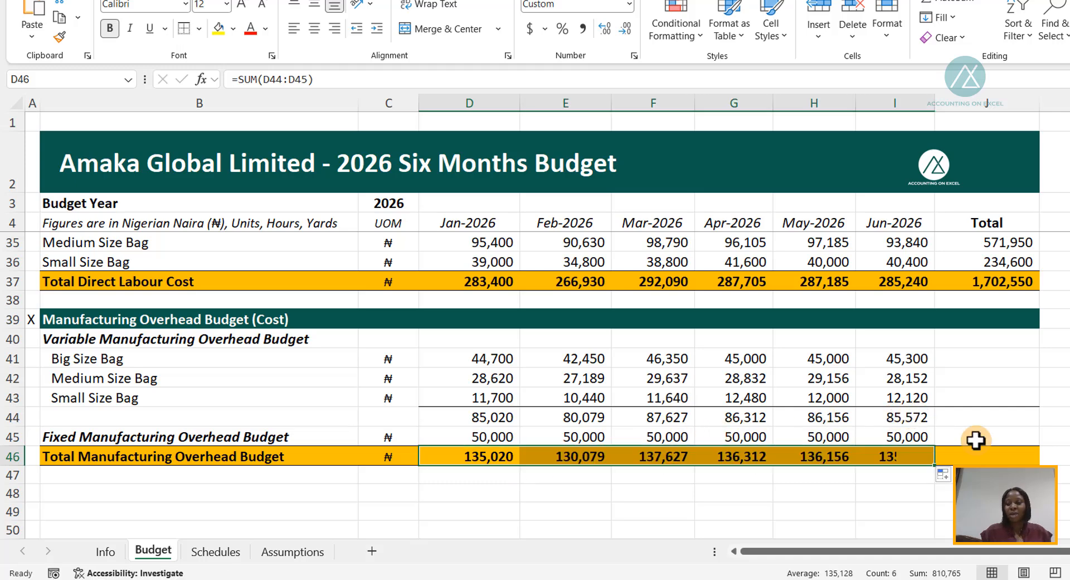
- Add the six-month Big Size Bag total in J41 with =SUM(D41:I41) and fill it down for the Medium and Small Size Bags
{"action": "left_click", "coordinate": [965, 356]}
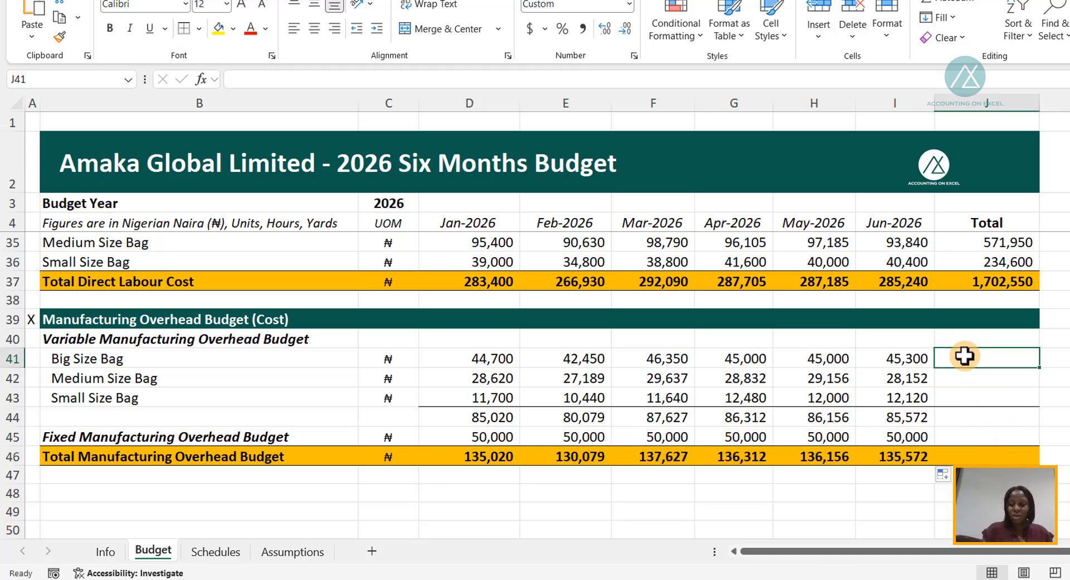
{"action": "key", "text": "alt+equal"}
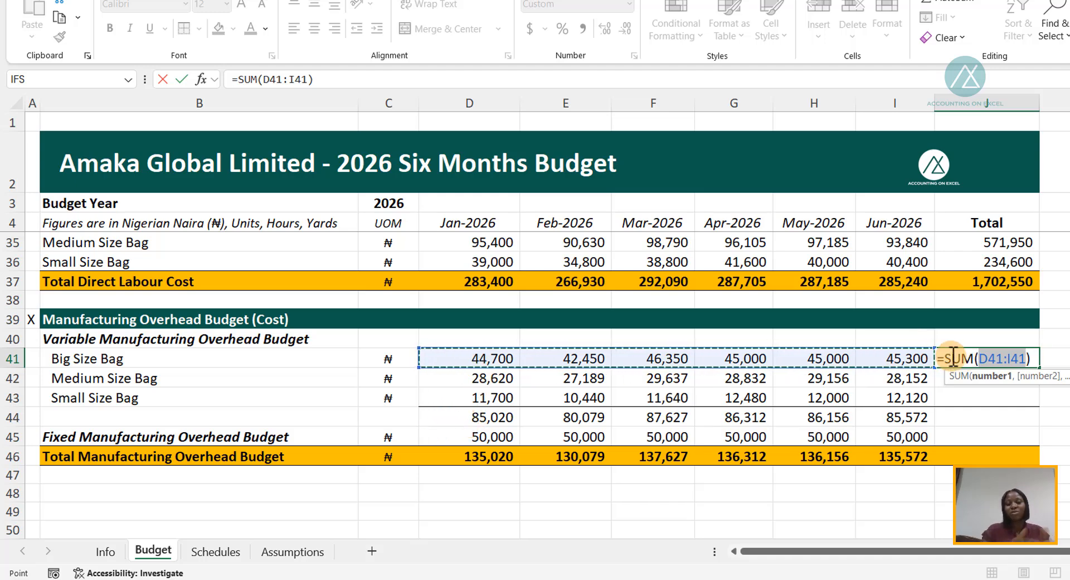
{"action": "key", "text": "ctrl+Return"}
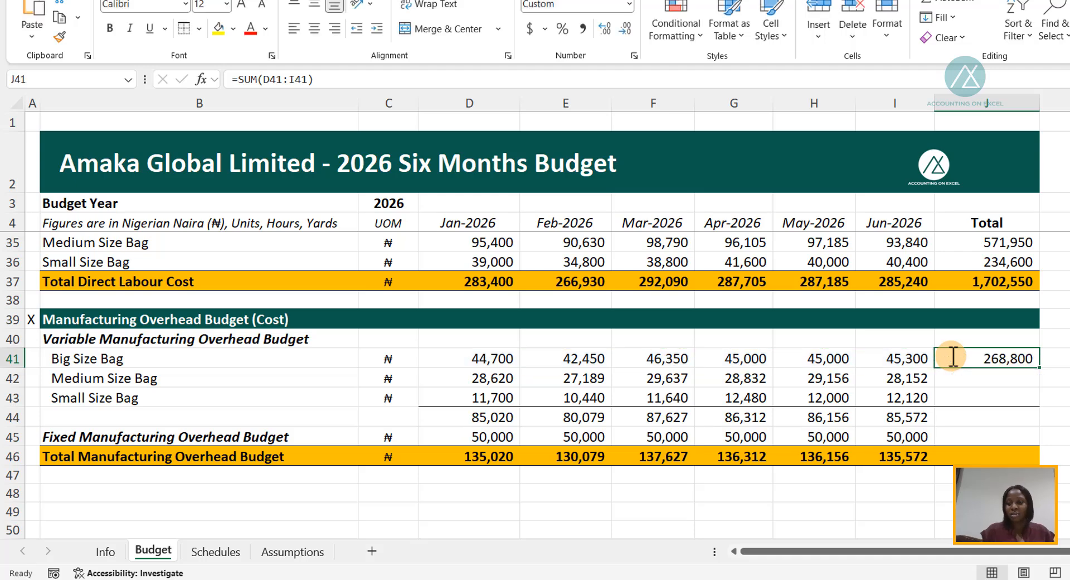
{"action": "left_click_drag", "start_coordinate": [1041, 366], "coordinate": [1031, 407]}
- Extend the Jun-2026 subtotal and fixed overhead formulas into the Total column and sum the bag-size totals in J44 with =SUM(J41:J43)
{"action": "left_click", "coordinate": [964, 416]}
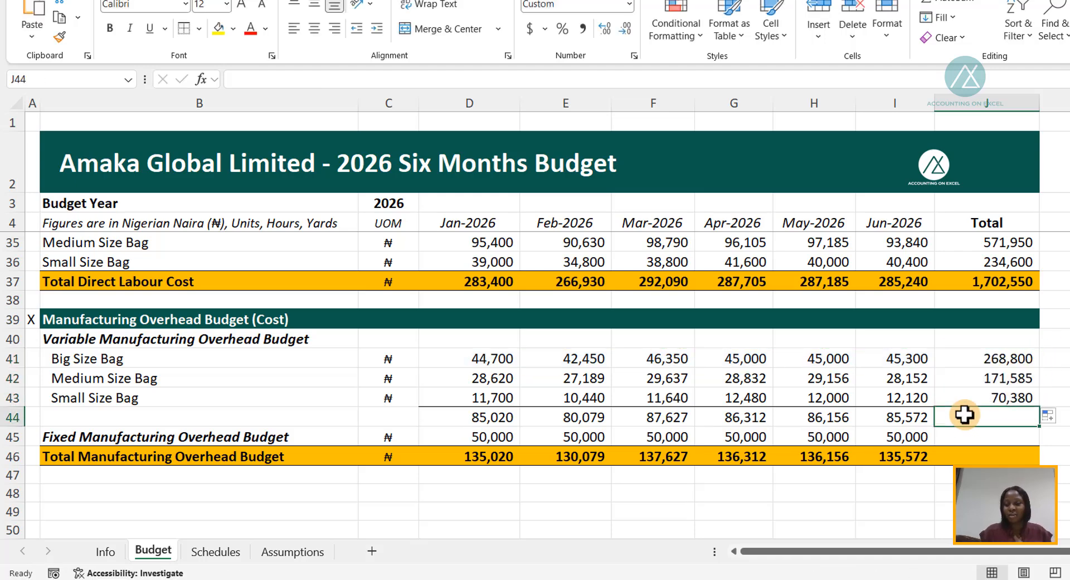
{"action": "left_click_drag", "start_coordinate": [919, 413], "coordinate": [905, 438]}
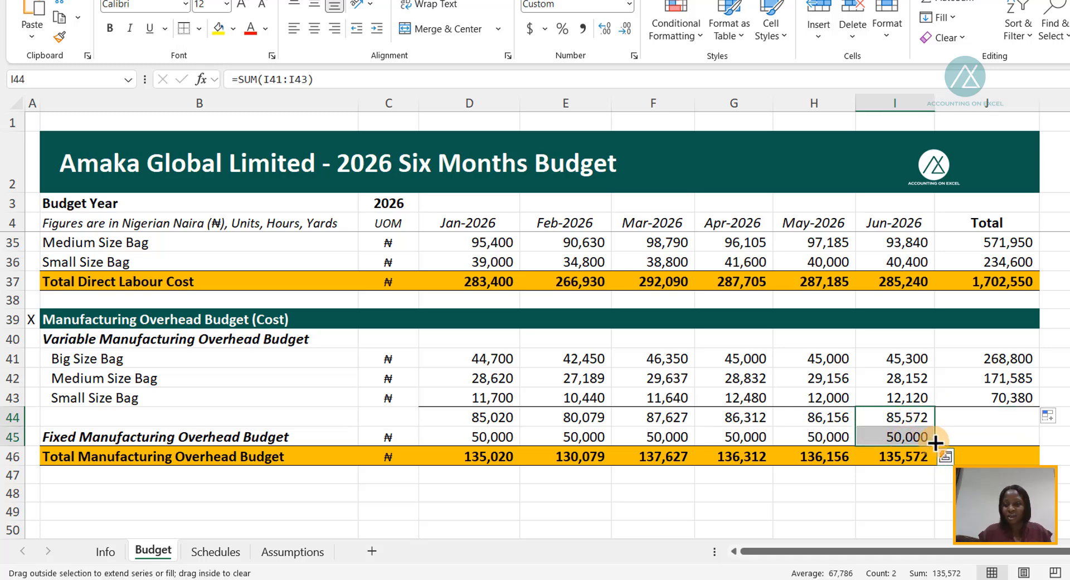
{"action": "left_click", "coordinate": [956, 412]}
{"action": "key", "text": "alt+equal"}
{"action": "key", "text": "ctrl+Return"}
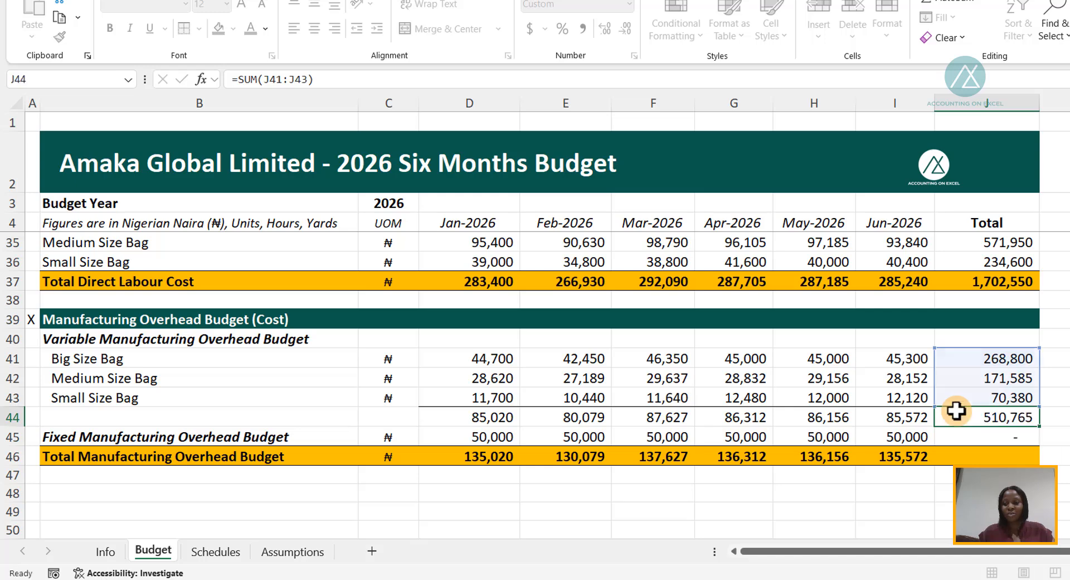
- Replace the fixed overhead total's formula in J45 with =SUM(D45:I45) and recheck the variable overhead subtotal formula in J44
{"action": "left_click", "coordinate": [980, 436]}
{"action": "double_click", "coordinate": [996, 437]}
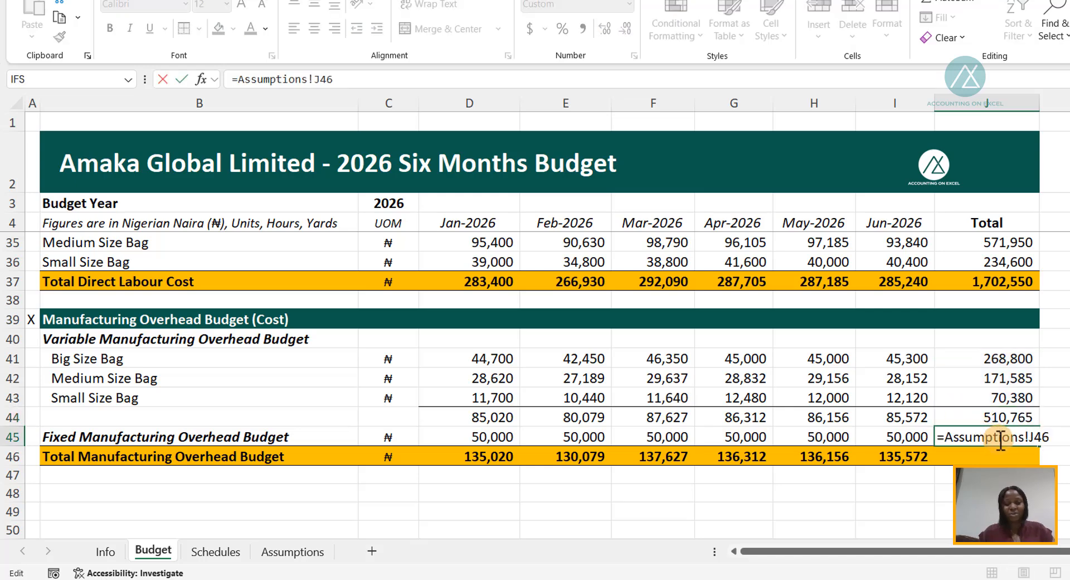
{"action": "key", "text": "Escape"}
{"action": "key", "text": "alt+equal"}
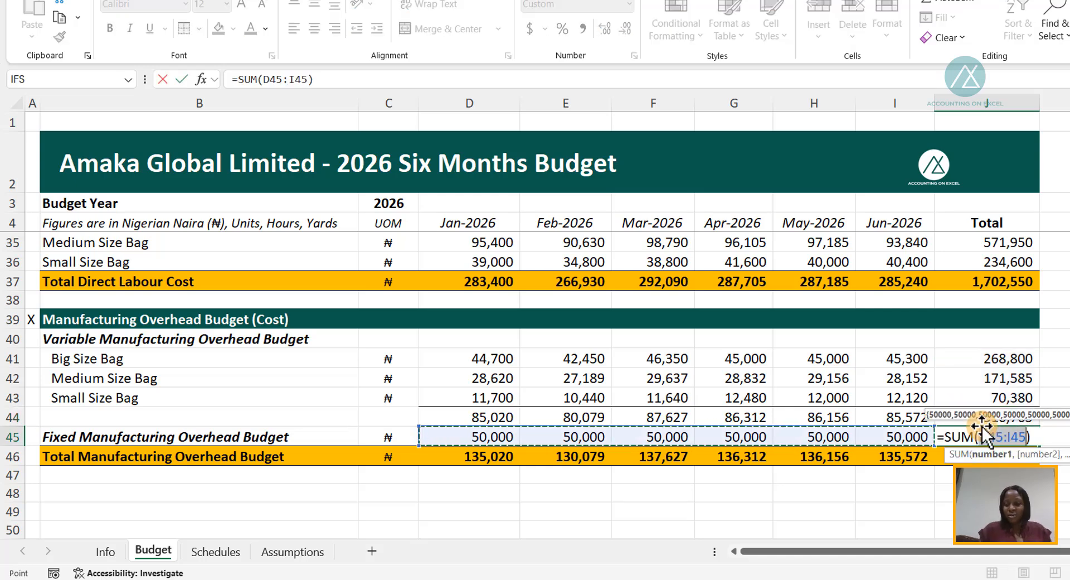
{"action": "key", "text": "ctrl+Return"}
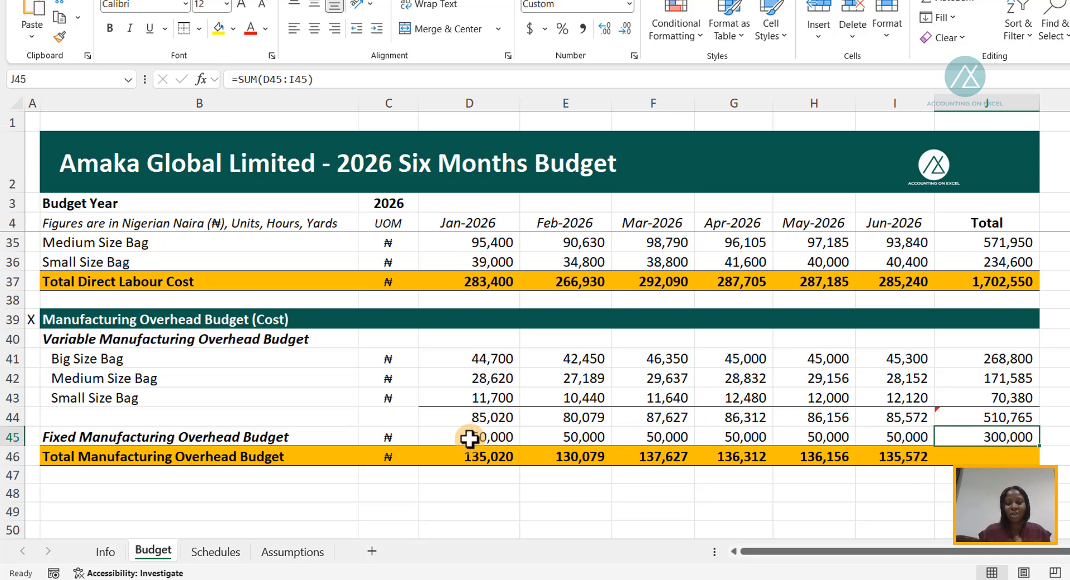
{"action": "double_click", "coordinate": [969, 415]}
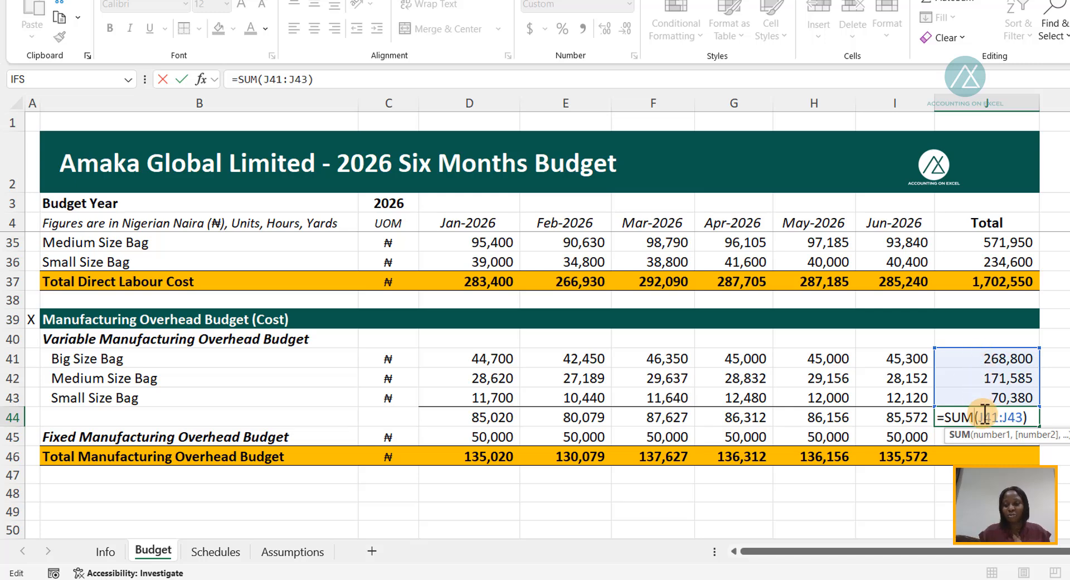
{"action": "key", "text": "ctrl+Return"}
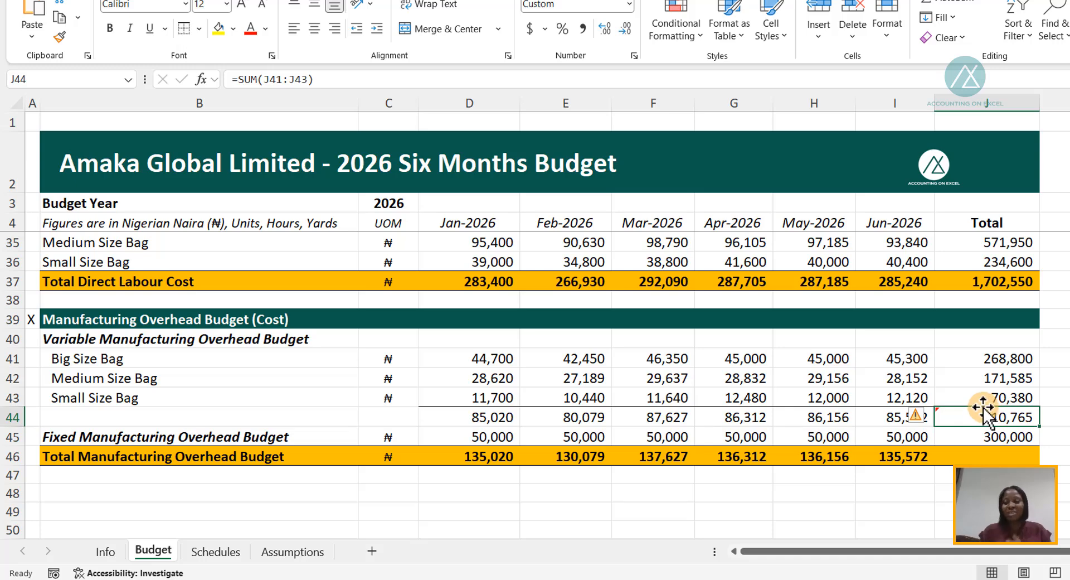
- Calculate the six-month total manufacturing overhead in J46 with =SUM(J44:J45)
{"action": "left_click", "coordinate": [964, 452]}
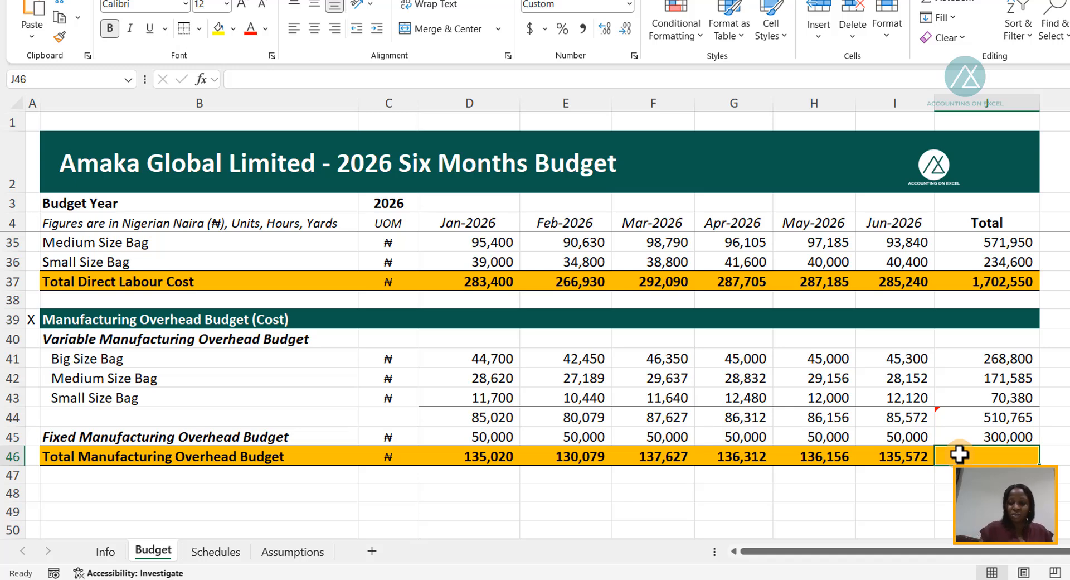
{"action": "key", "text": "alt+equal"}
{"action": "left_click", "coordinate": [1006, 413]}
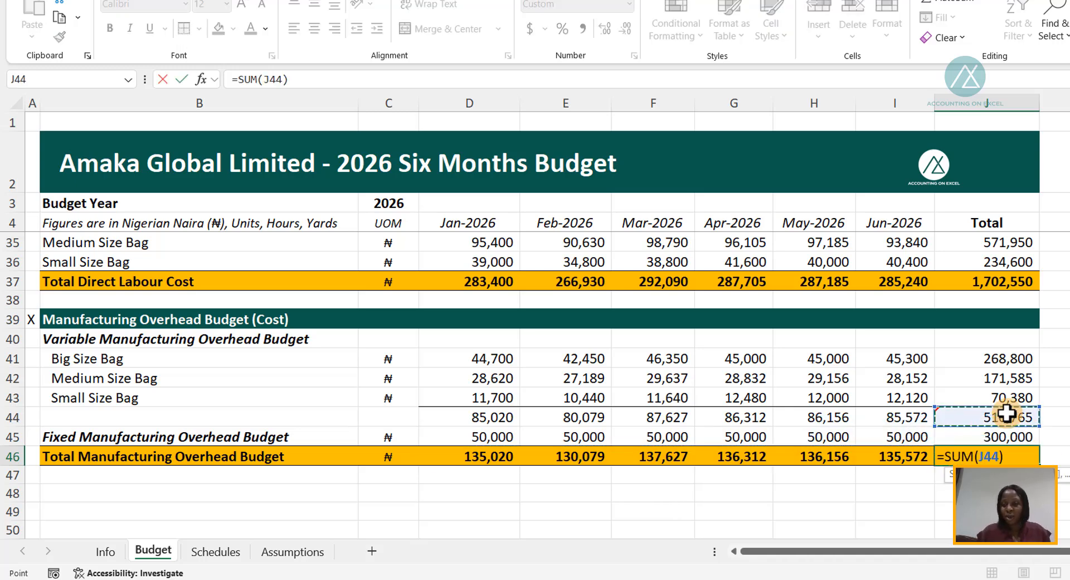
{"action": "left_click_drag", "start_coordinate": [1006, 413], "coordinate": [1000, 438]}
{"action": "key", "text": "Return"}
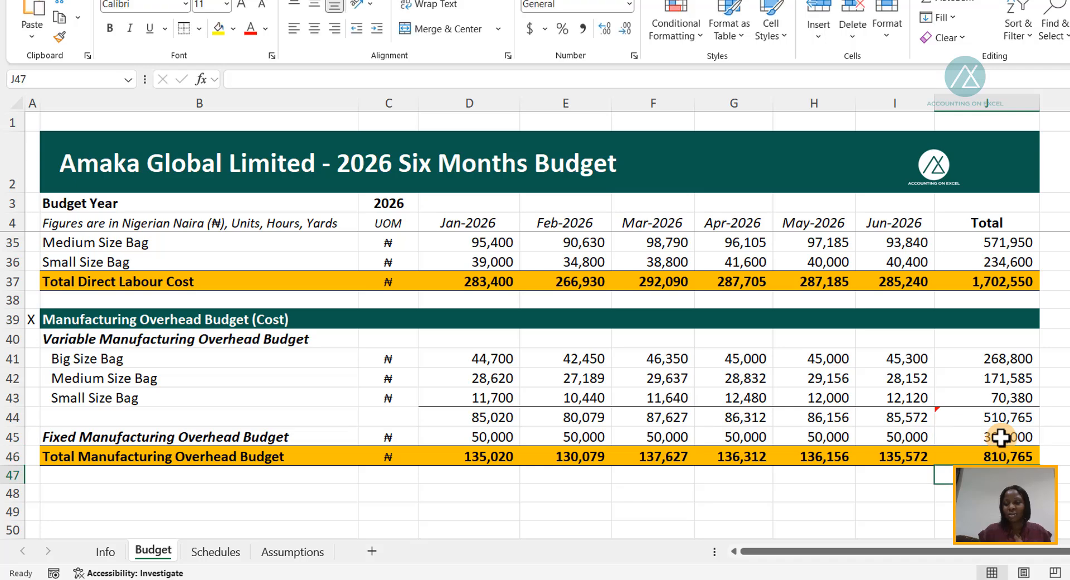
{"action": "left_click", "coordinate": [1000, 455]}
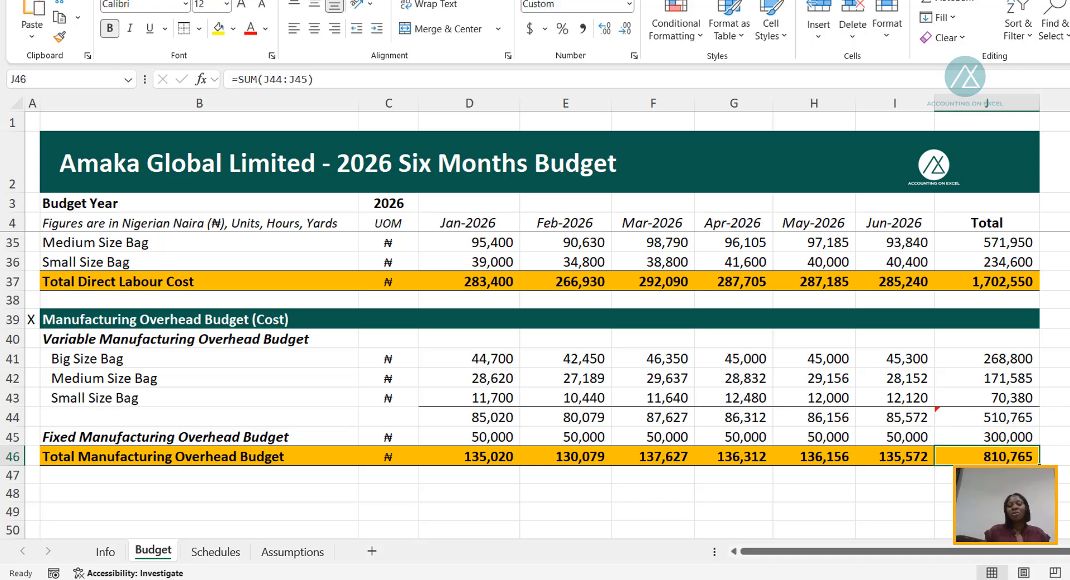